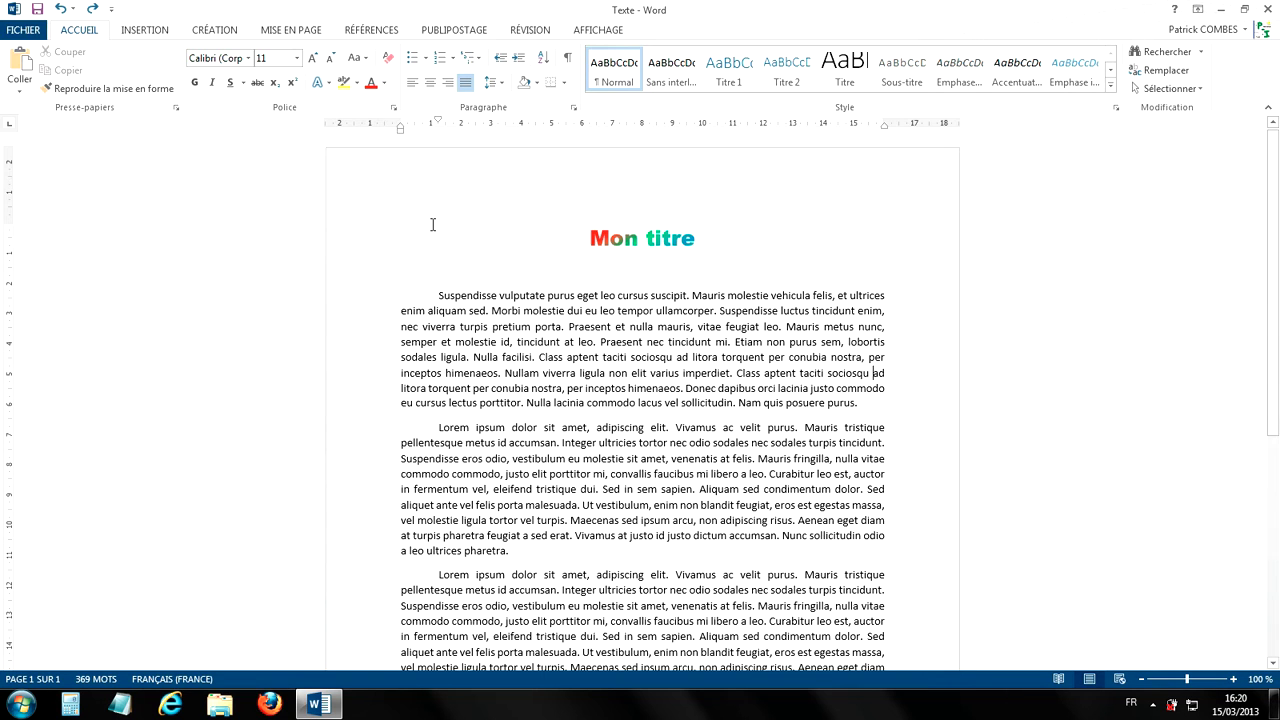
- Set the page background color to the theme color Or, Accentuation4, plus clair 40 %
click(212, 35)
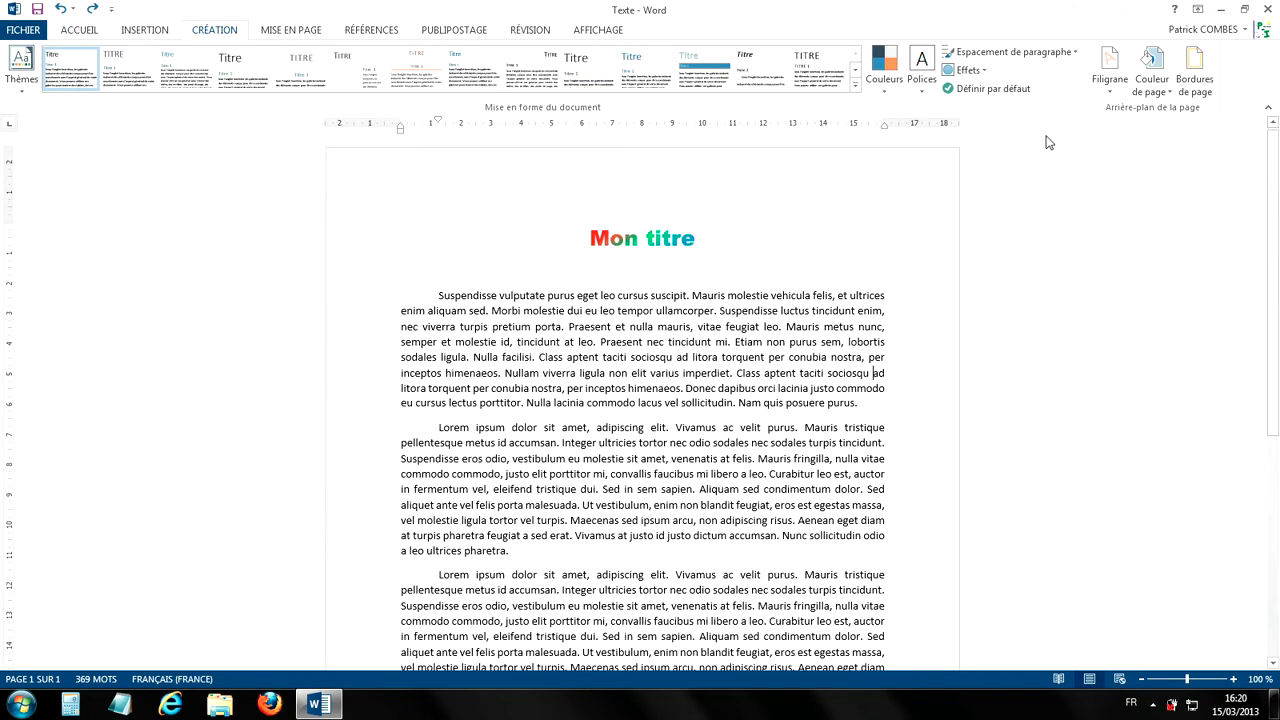
click(1160, 92)
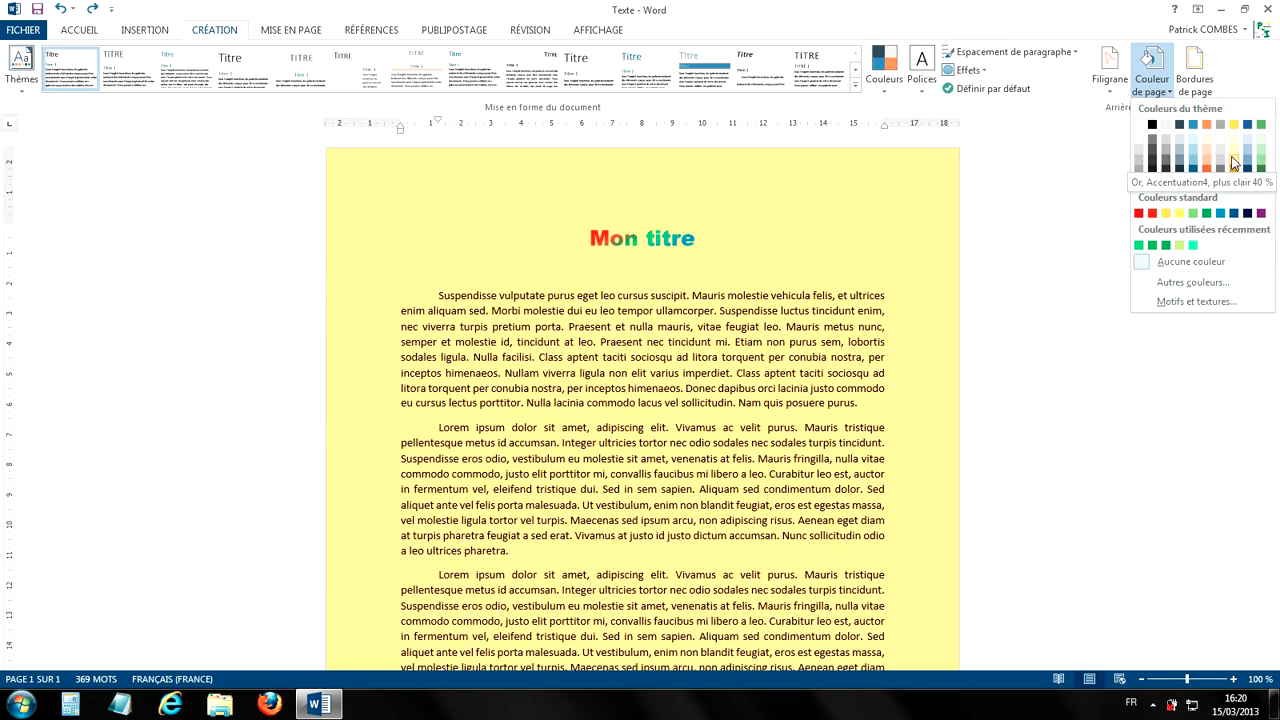
click(1234, 163)
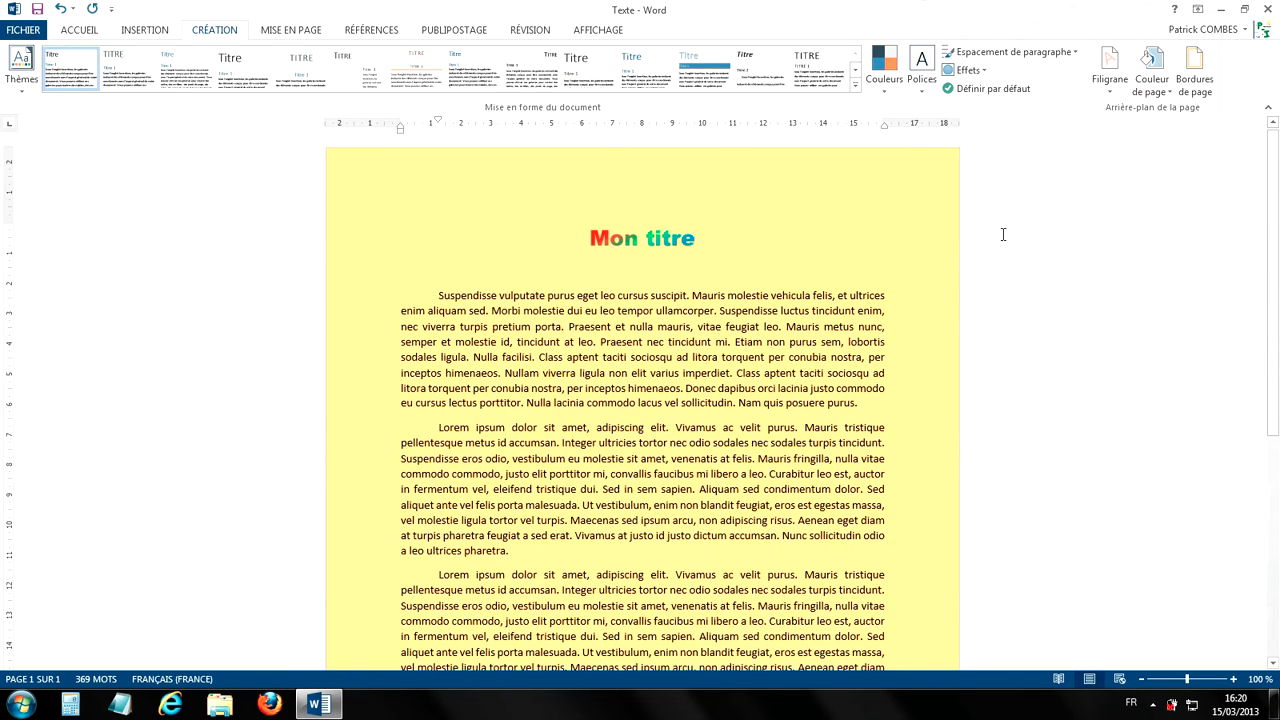
- Change the page background to a medium blue chosen from the standard color hexagon of the additional colors
click(1159, 94)
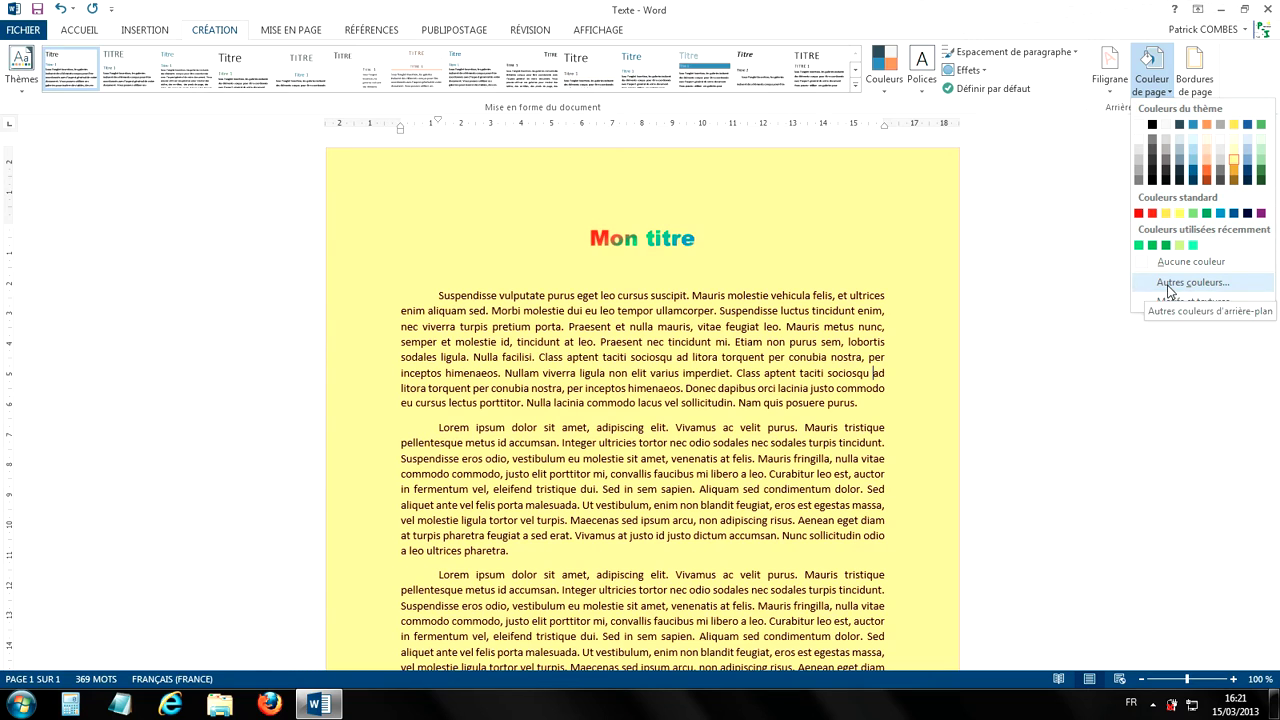
click(1197, 285)
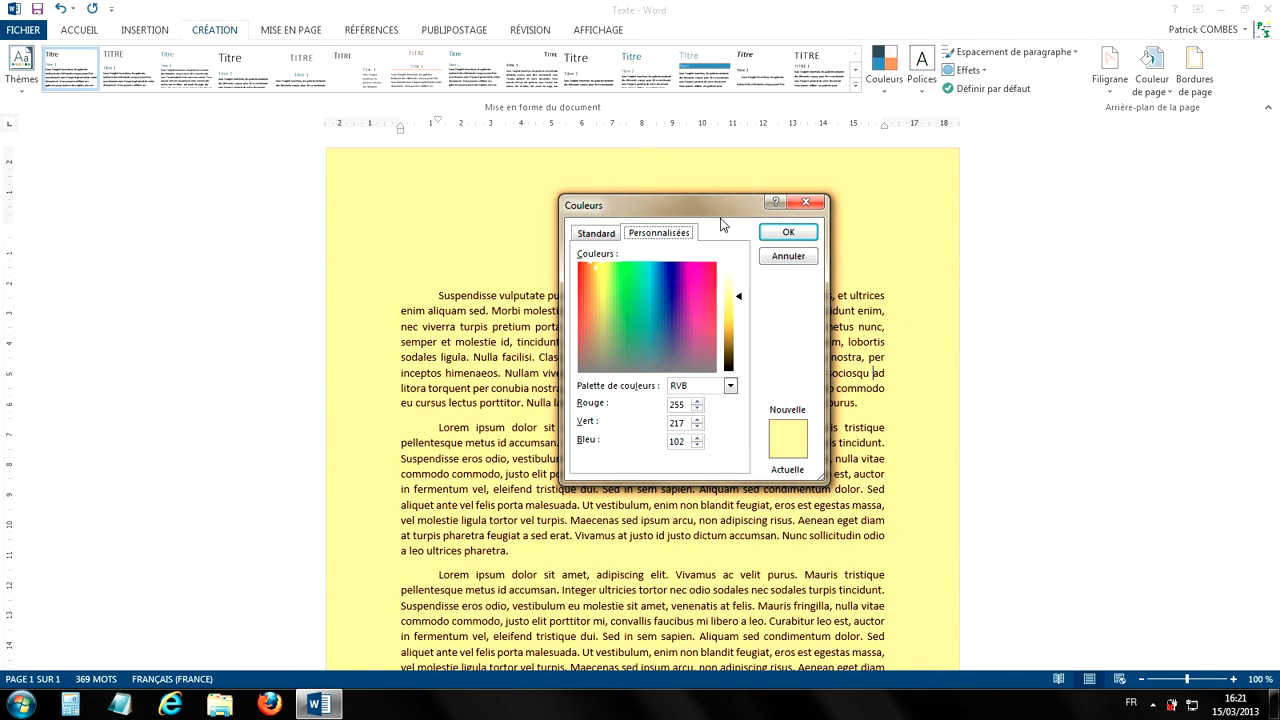
click(598, 234)
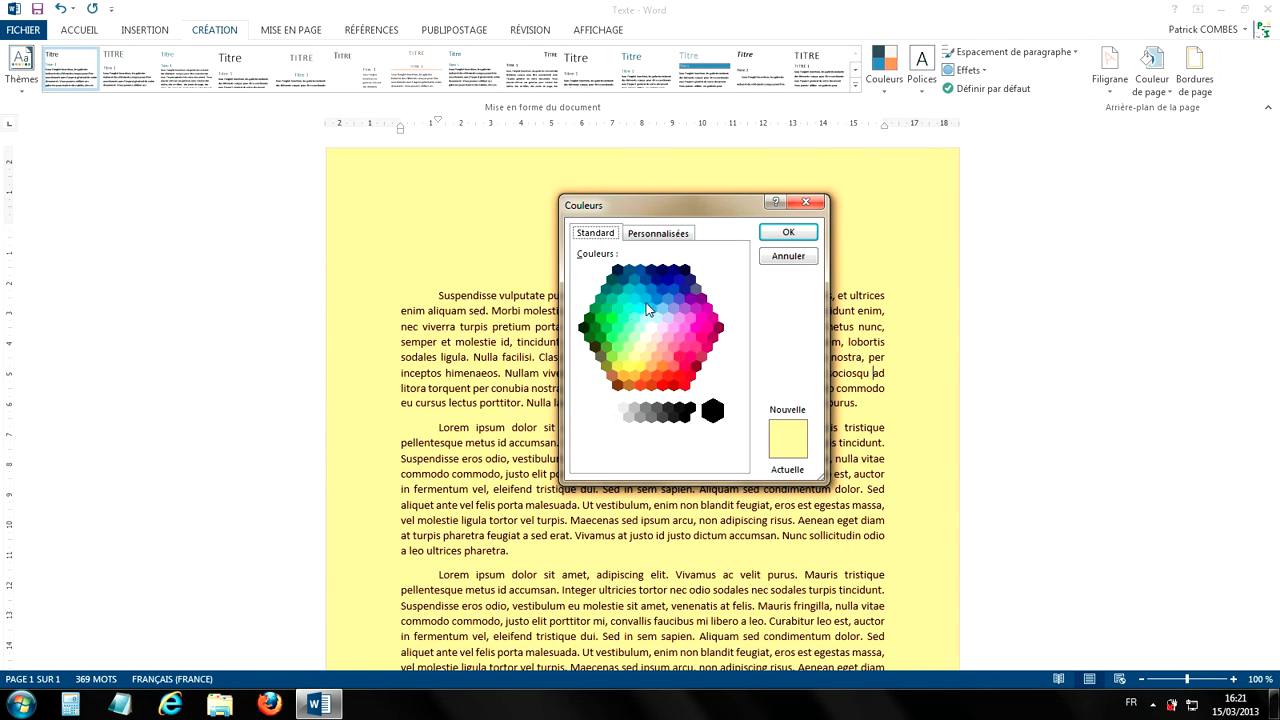
click(656, 300)
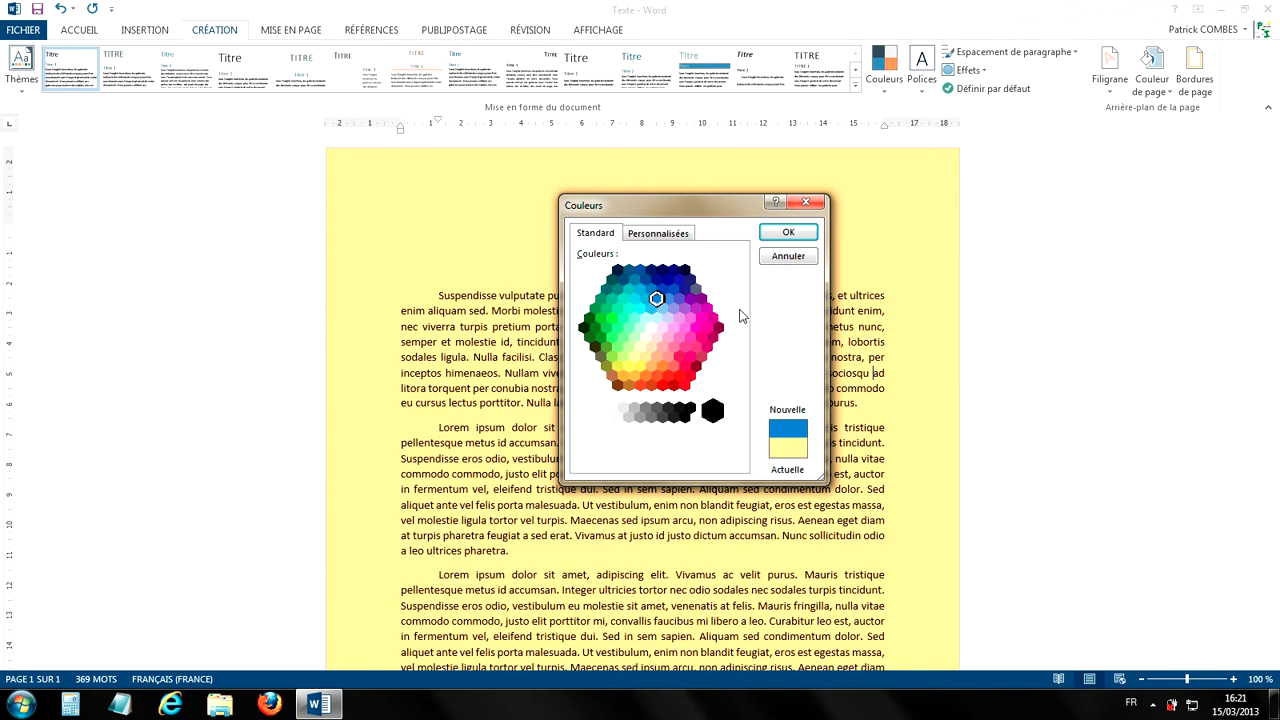
click(788, 233)
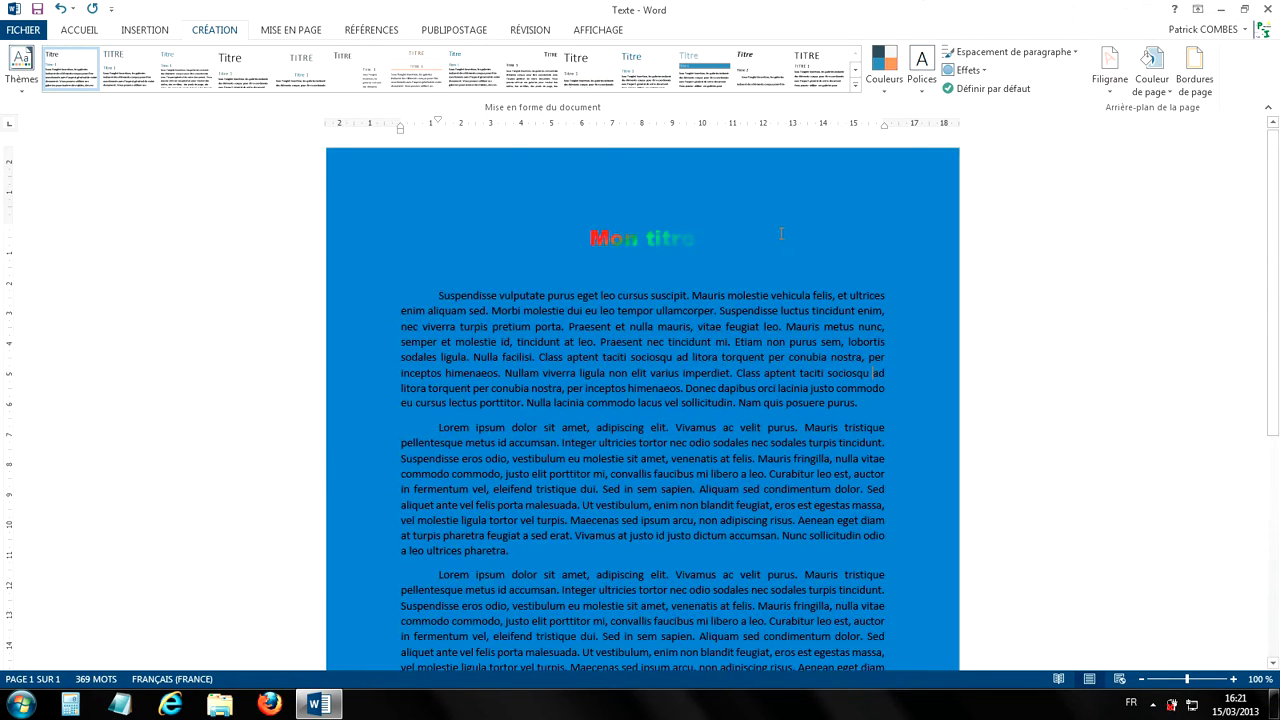
- Apply a custom light green page background with RGB values 123, 234, 108, and check it down the whole page
click(1151, 72)
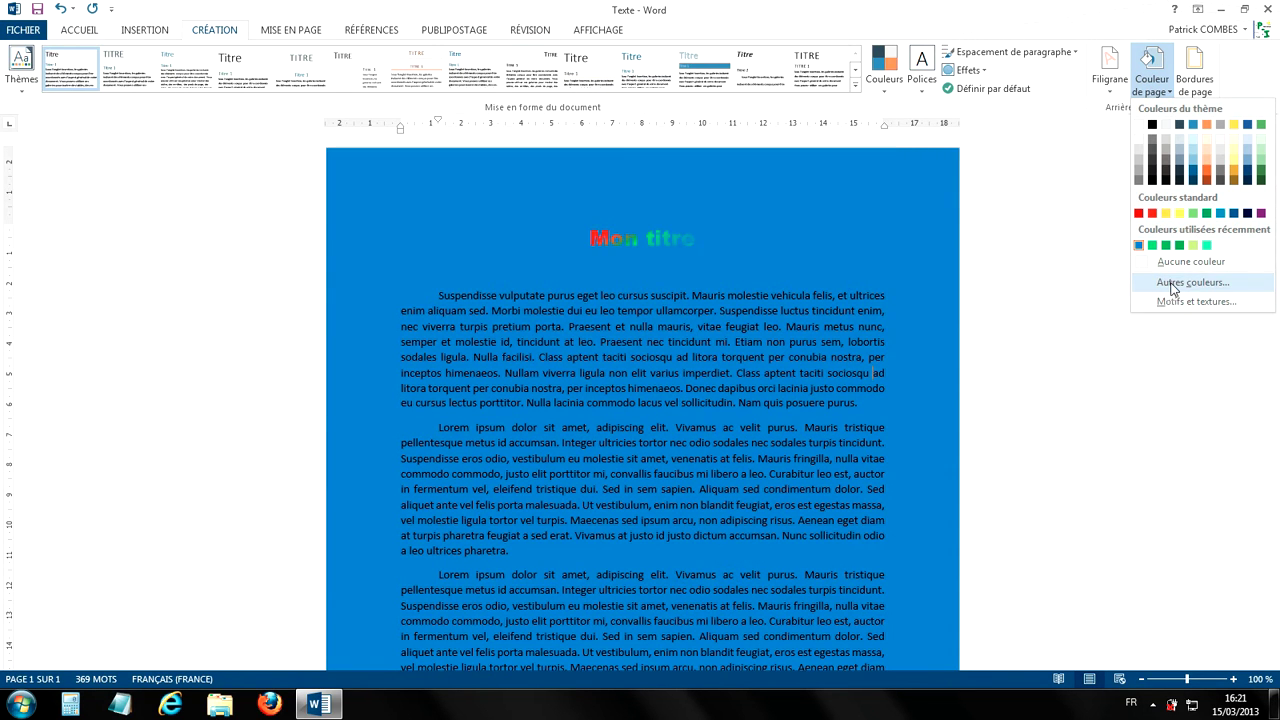
click(1174, 285)
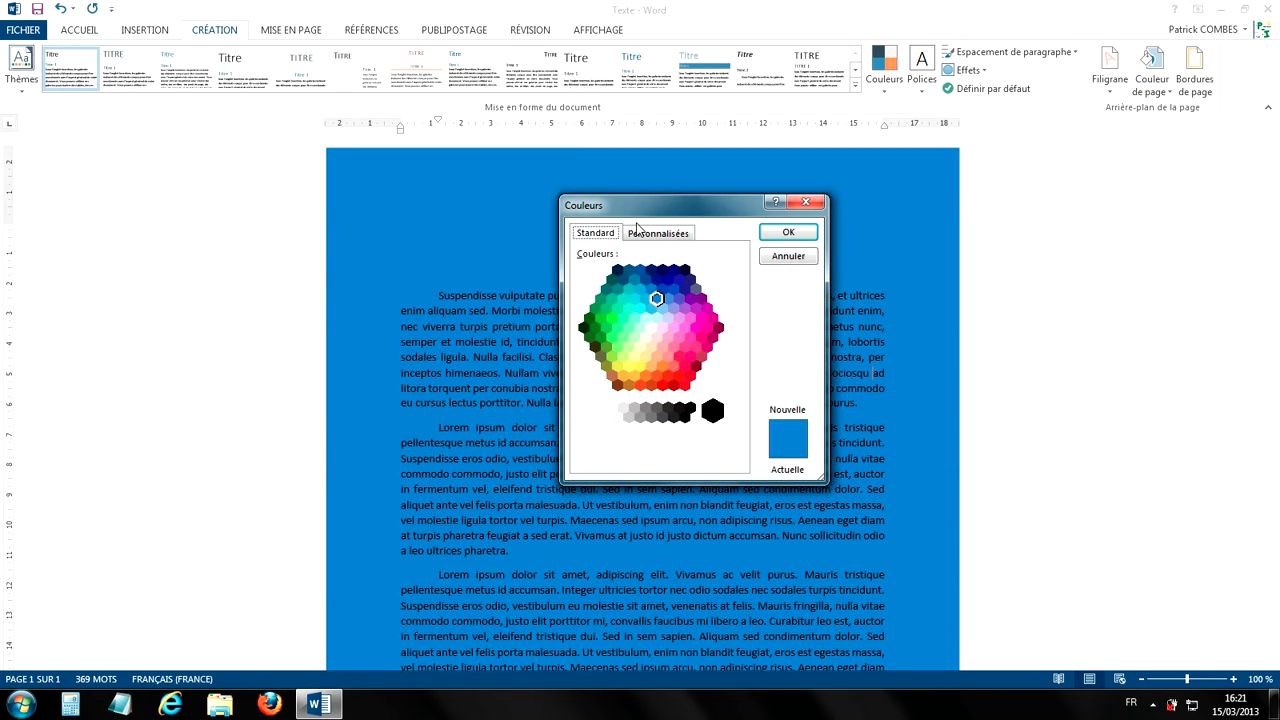
click(652, 236)
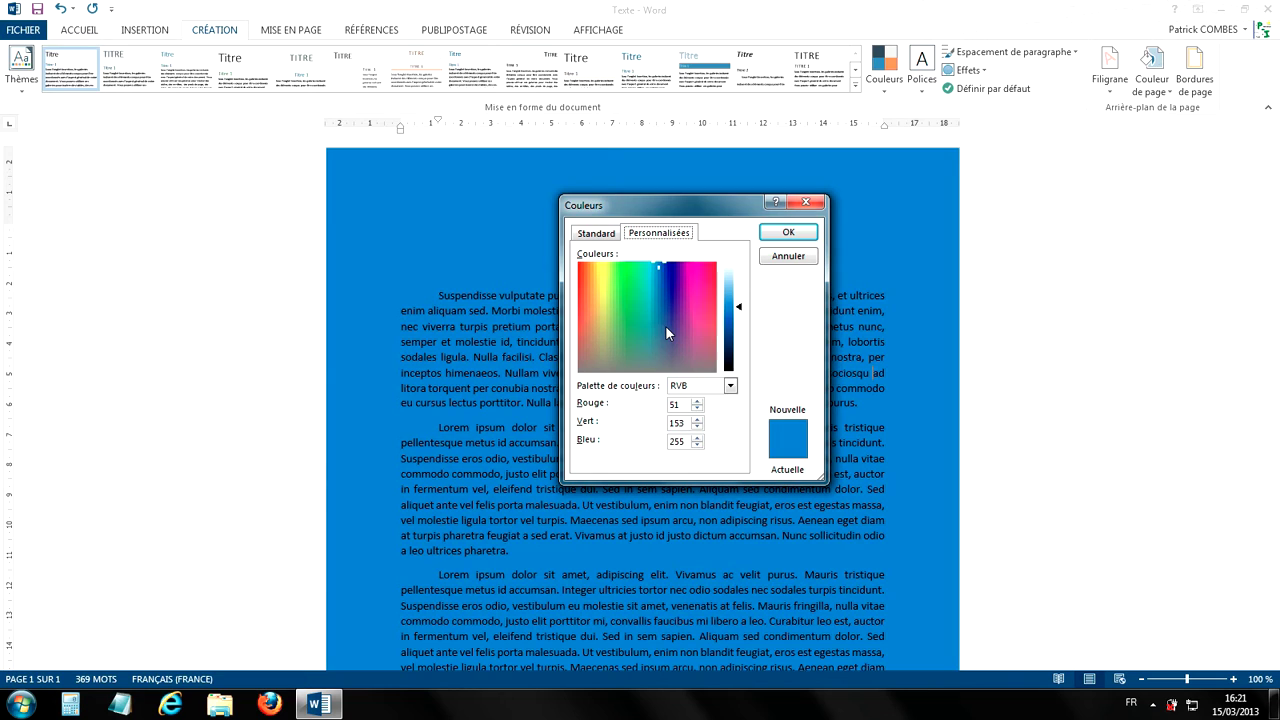
click(604, 272)
drag(604, 272, 601, 284)
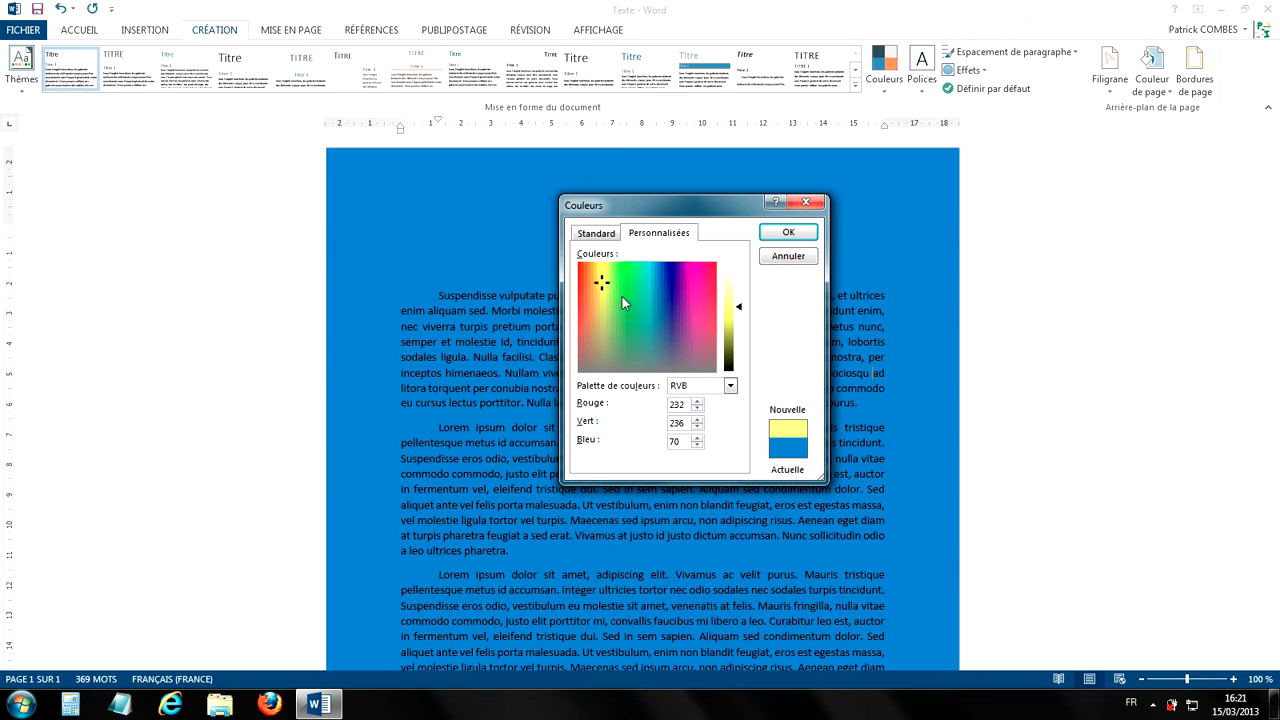
click(621, 290)
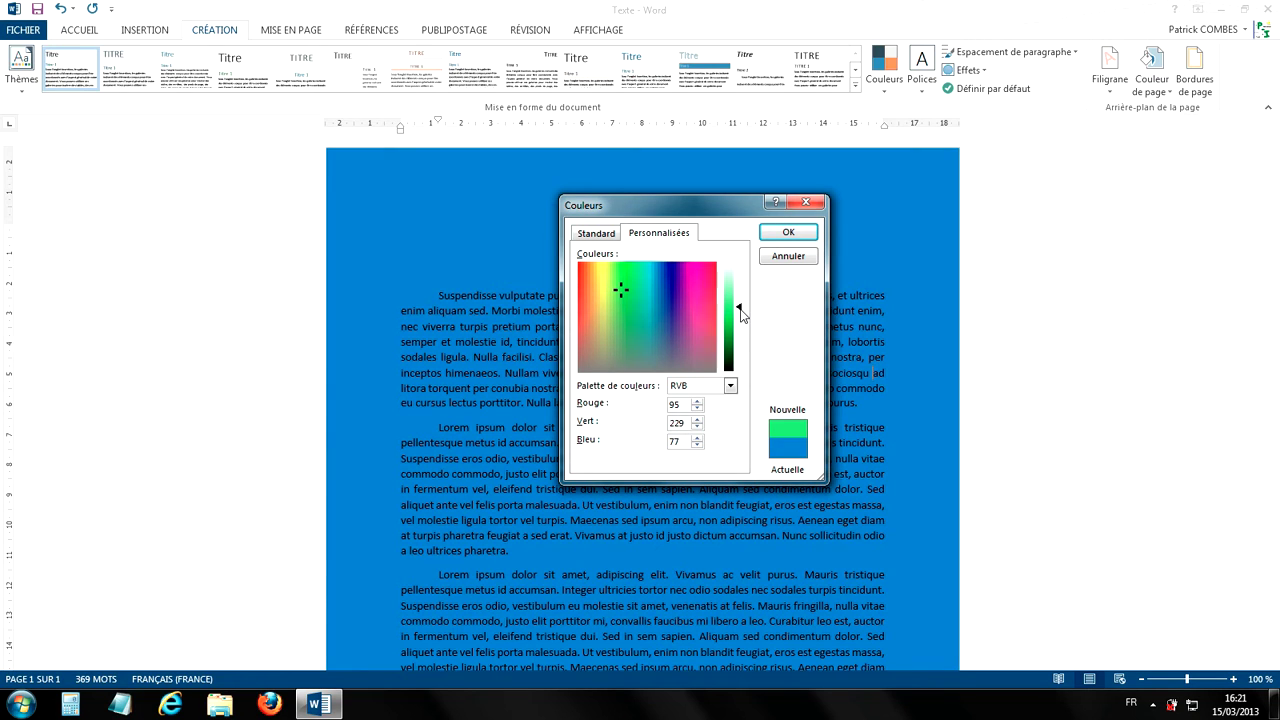
mouse_move(741, 314)
mouse_down()
mouse_move(741, 299)
mouse_move(741, 338)
mouse_move(741, 285)
mouse_move(739, 322)
mouse_move(736, 306)
mouse_up()
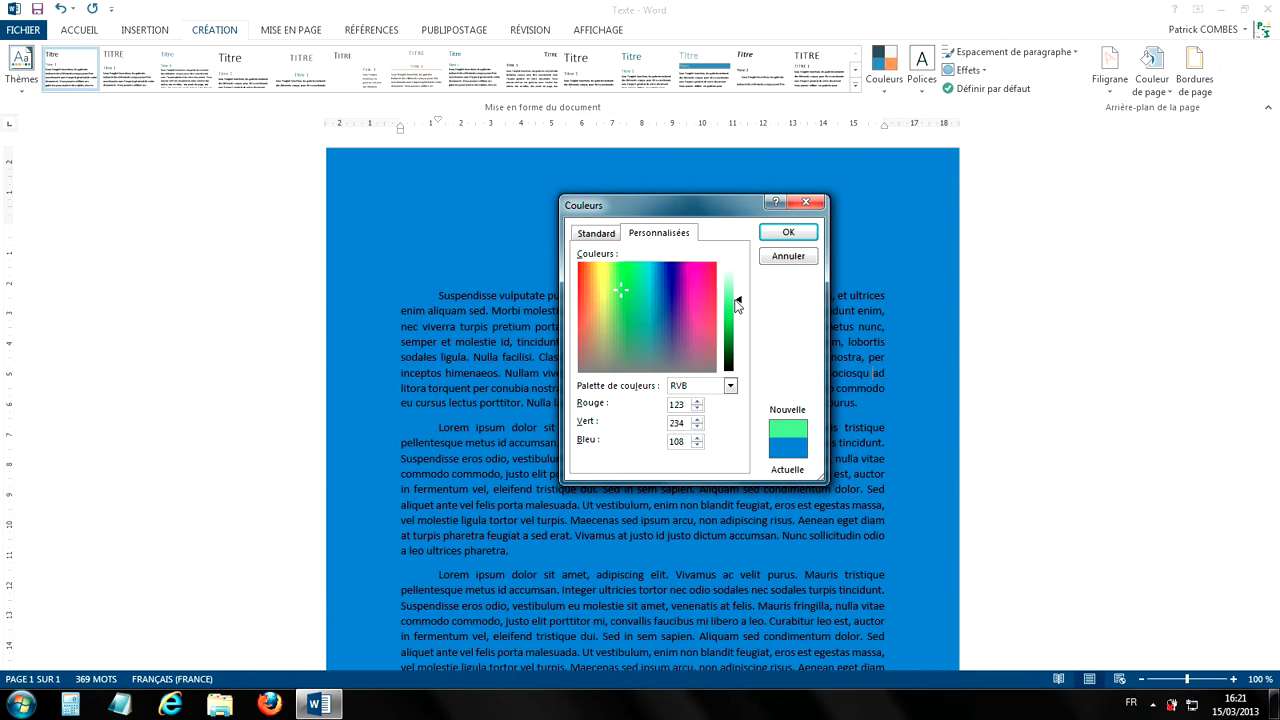
click(788, 233)
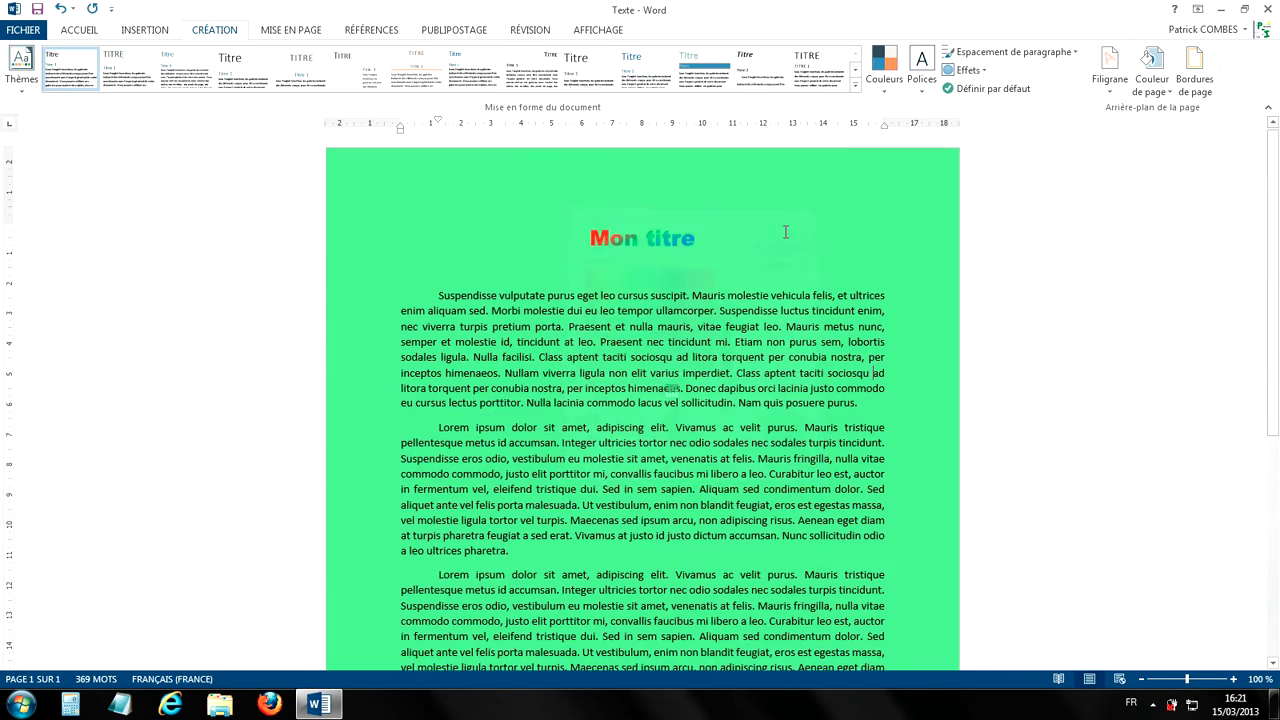
scroll(578, 361, down, 4)
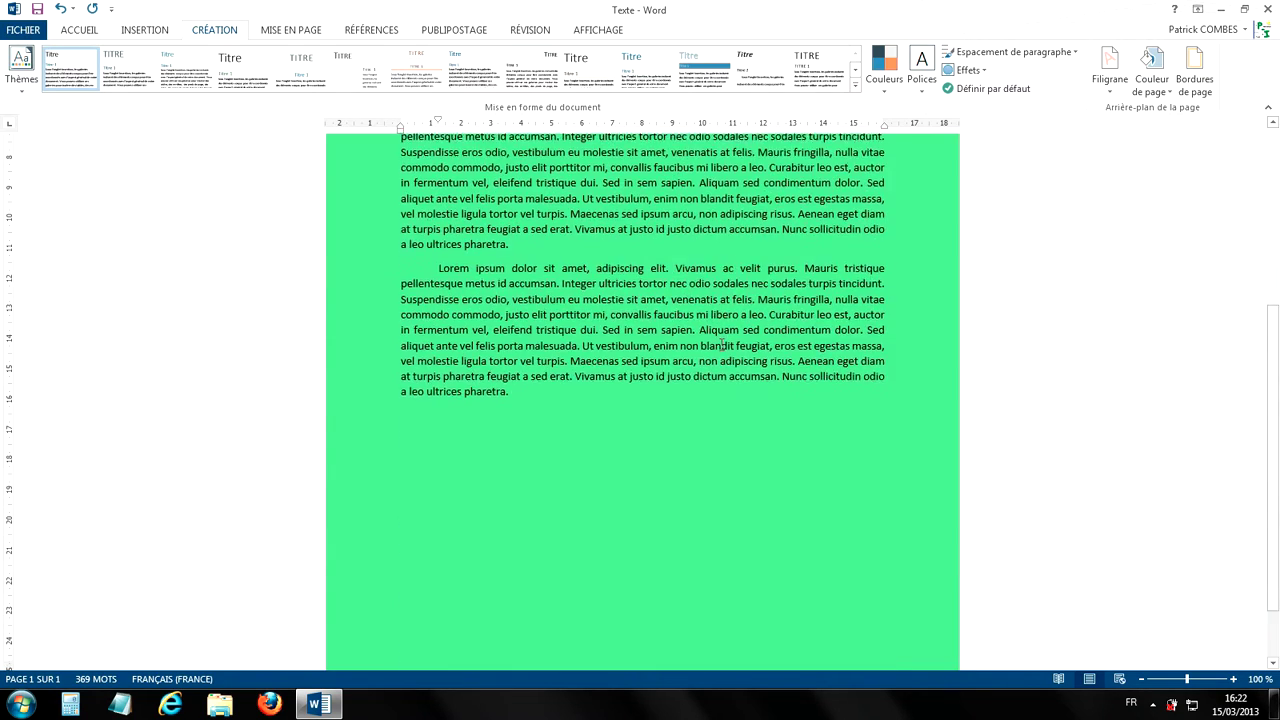
scroll(710, 335, up, 4)
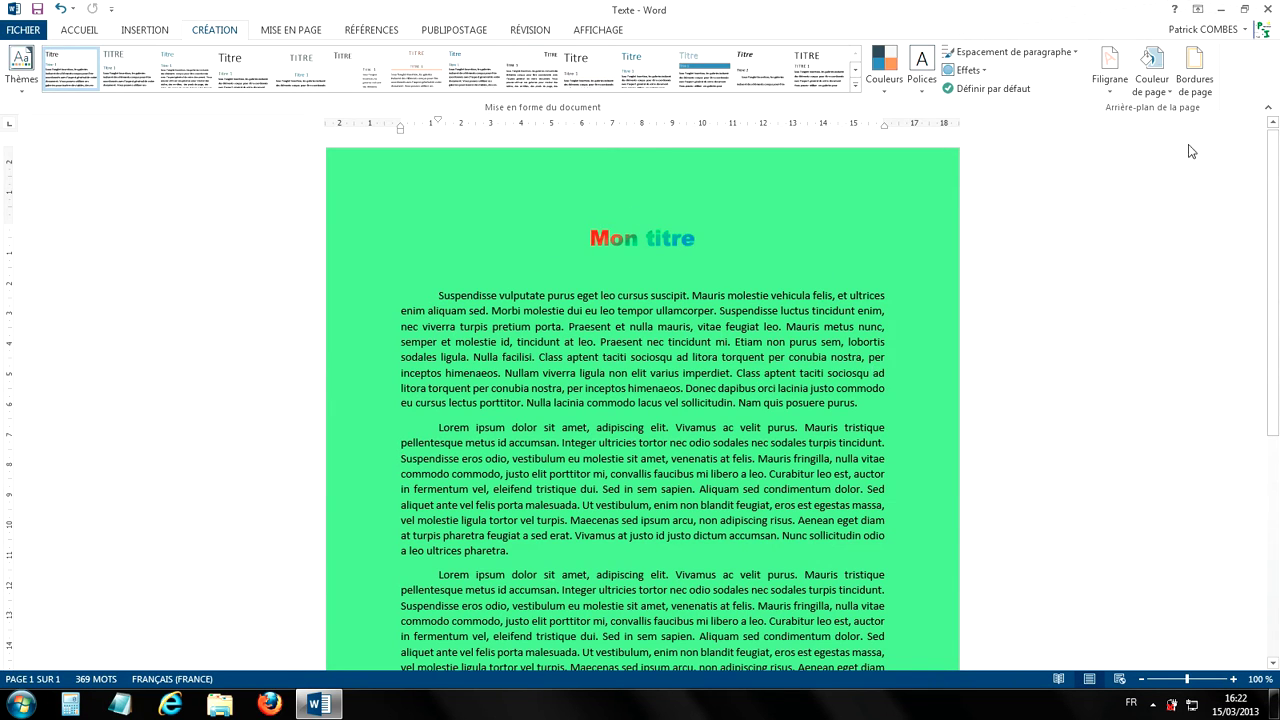
- Set up a one-color (Unicolore) gradient for the page background in light yellow, with the shade moved slightly toward Clair
click(1164, 94)
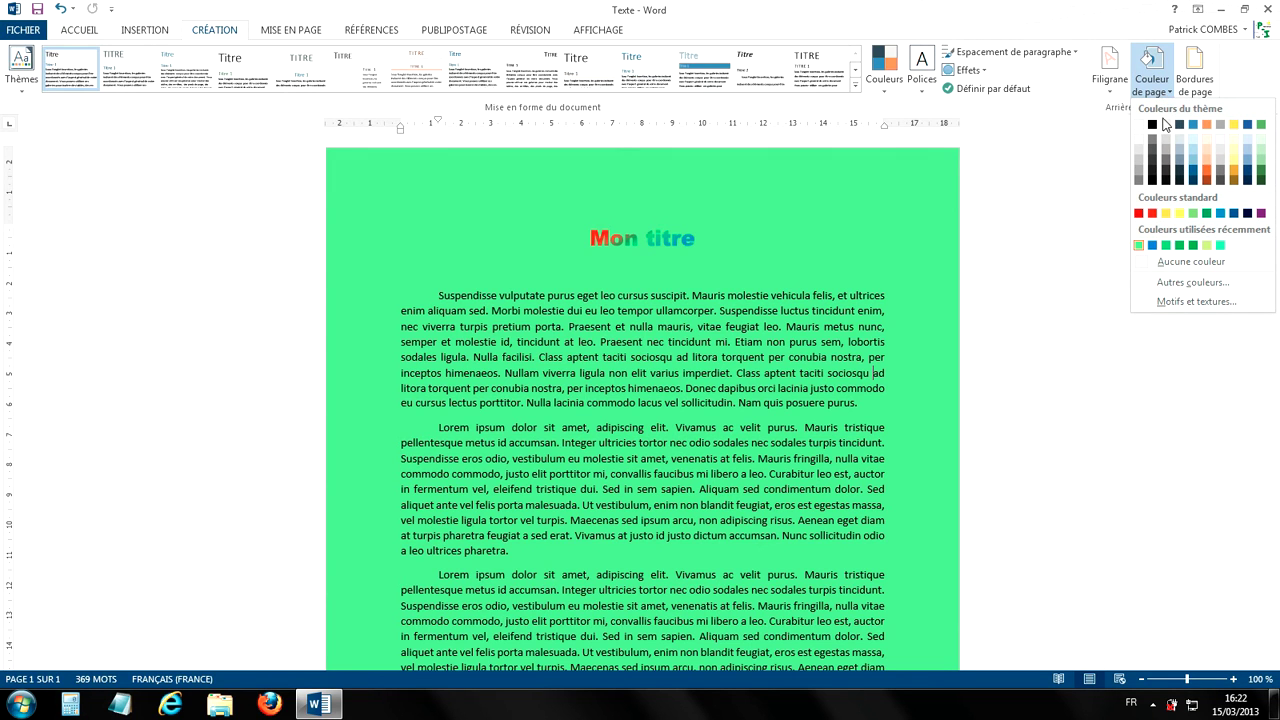
click(1205, 306)
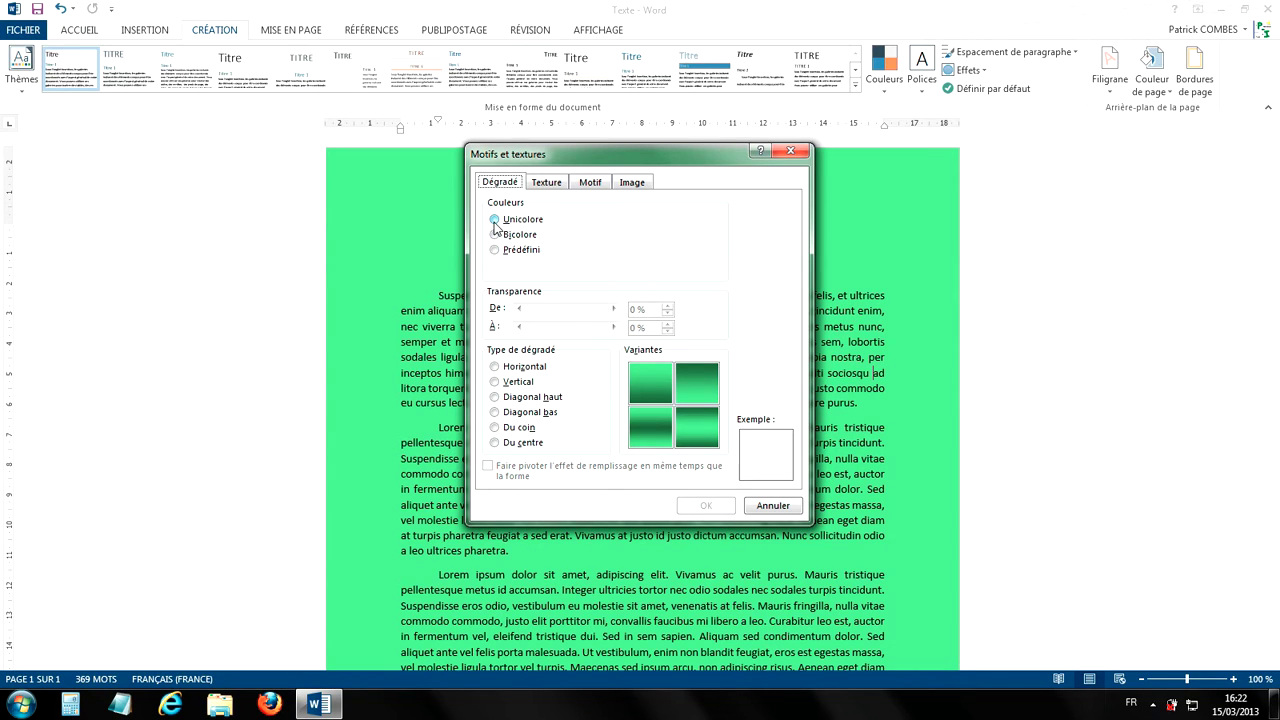
click(496, 223)
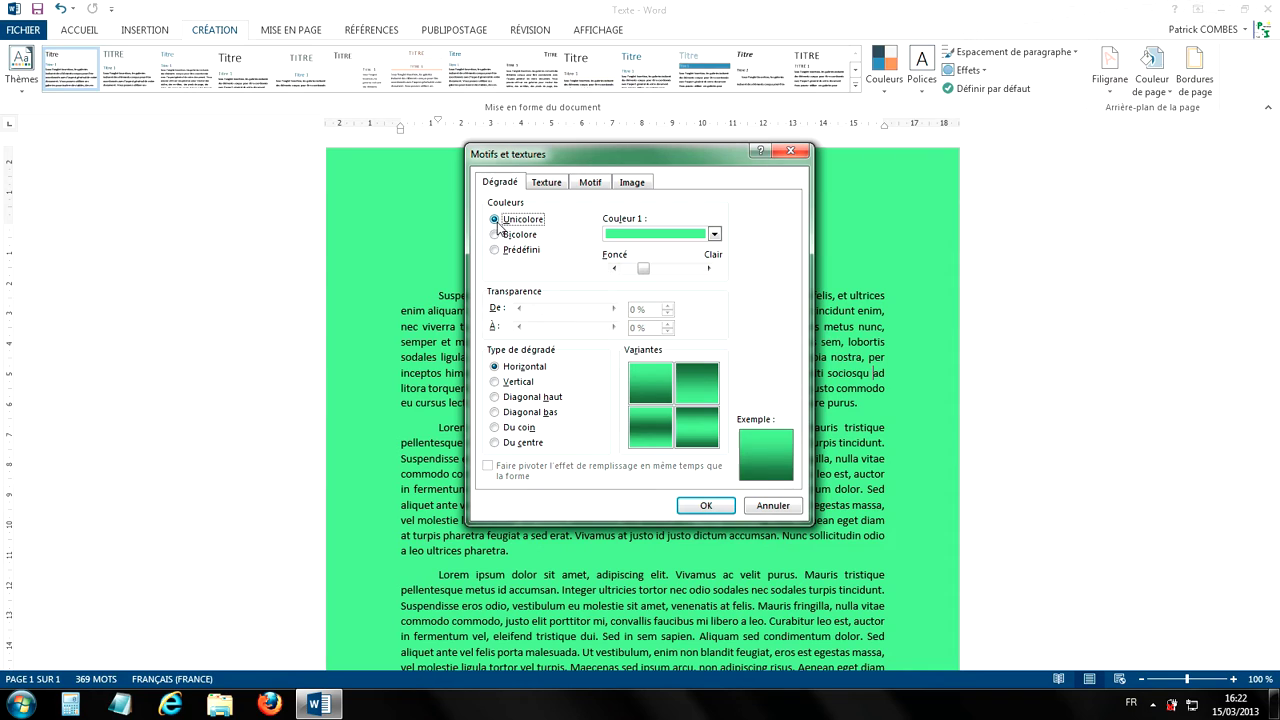
click(714, 235)
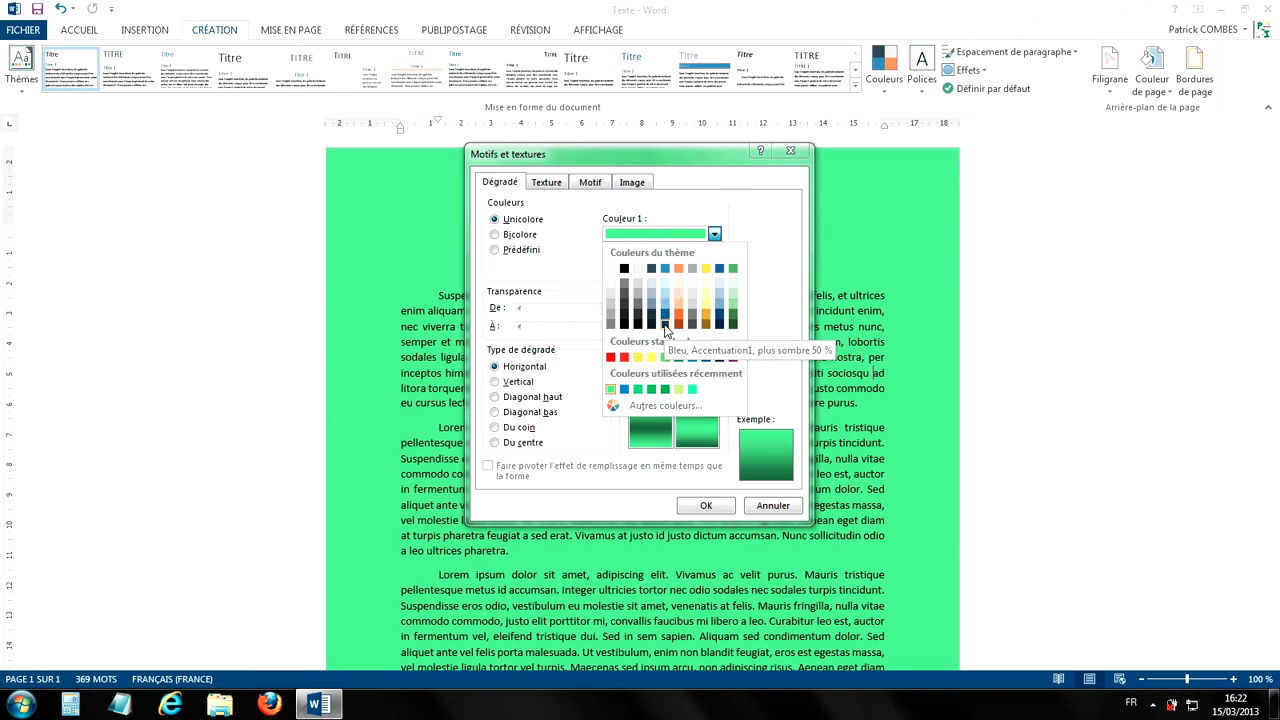
click(706, 296)
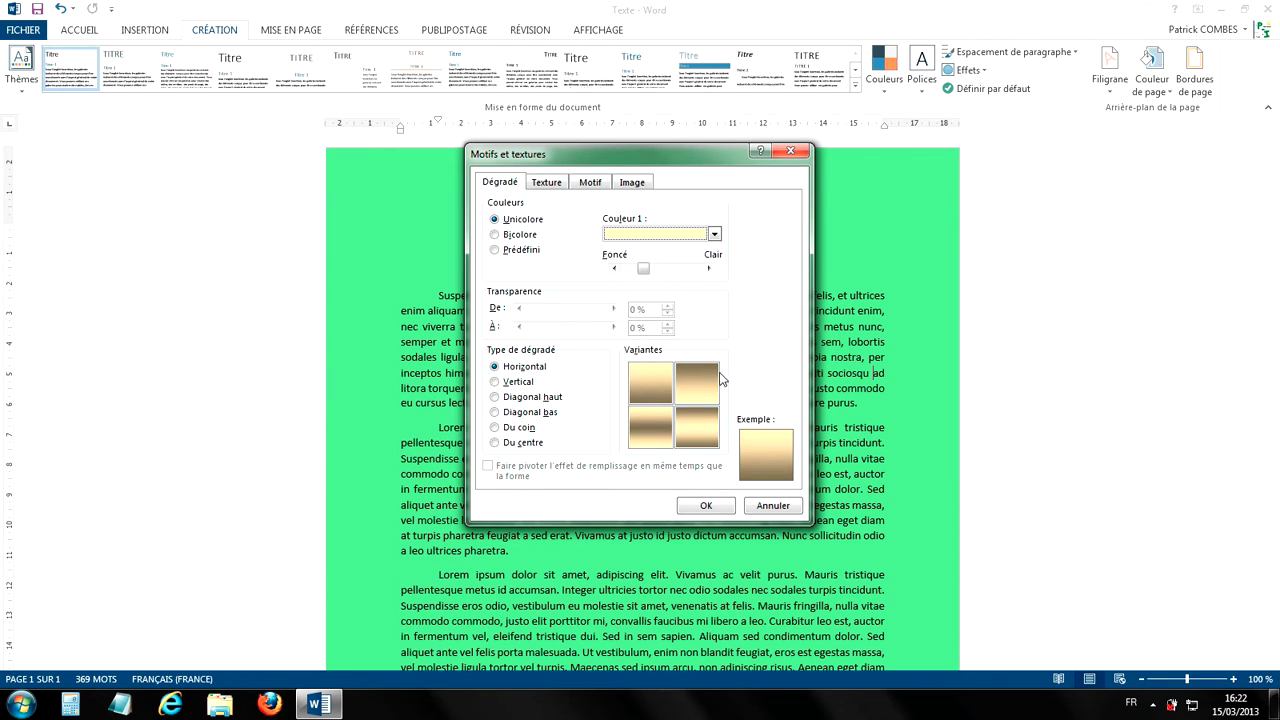
mouse_move(643, 269)
mouse_down()
mouse_move(712, 274)
mouse_move(637, 276)
mouse_move(658, 276)
mouse_up()
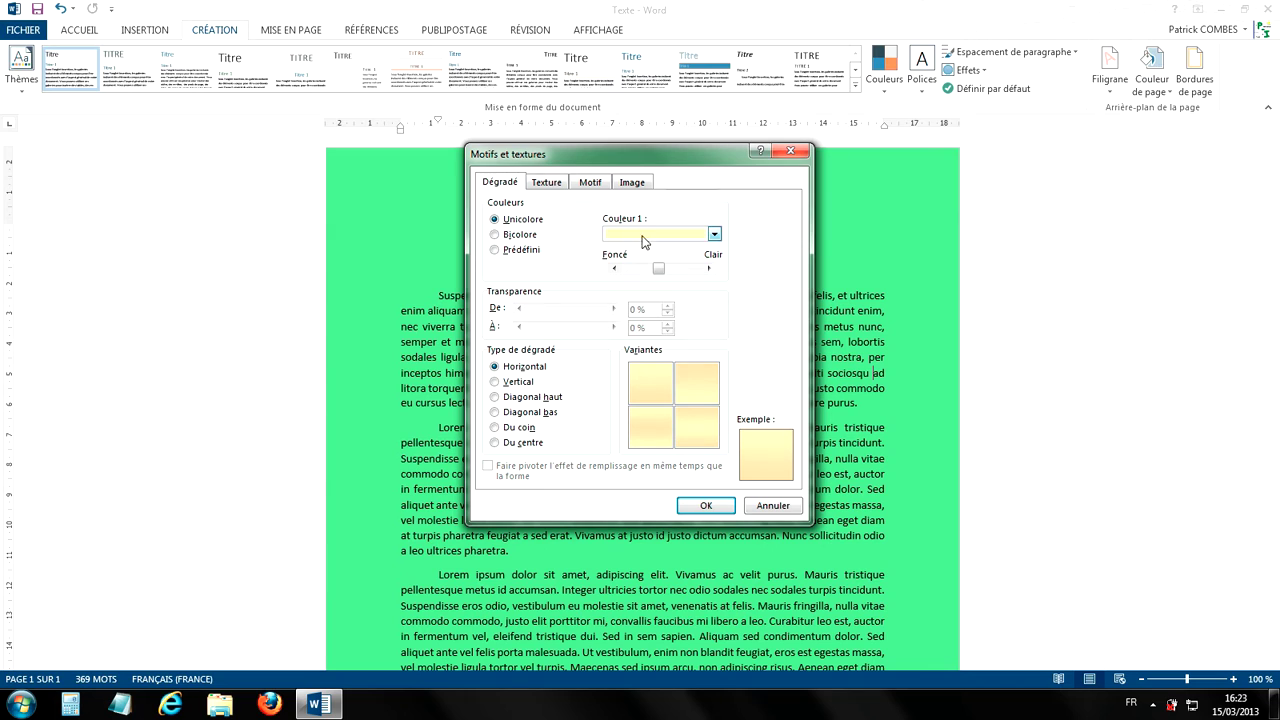
- Change the gradient's Couleur 1 to standard red, try a shade near Clair, and set it close to Foncé
click(680, 236)
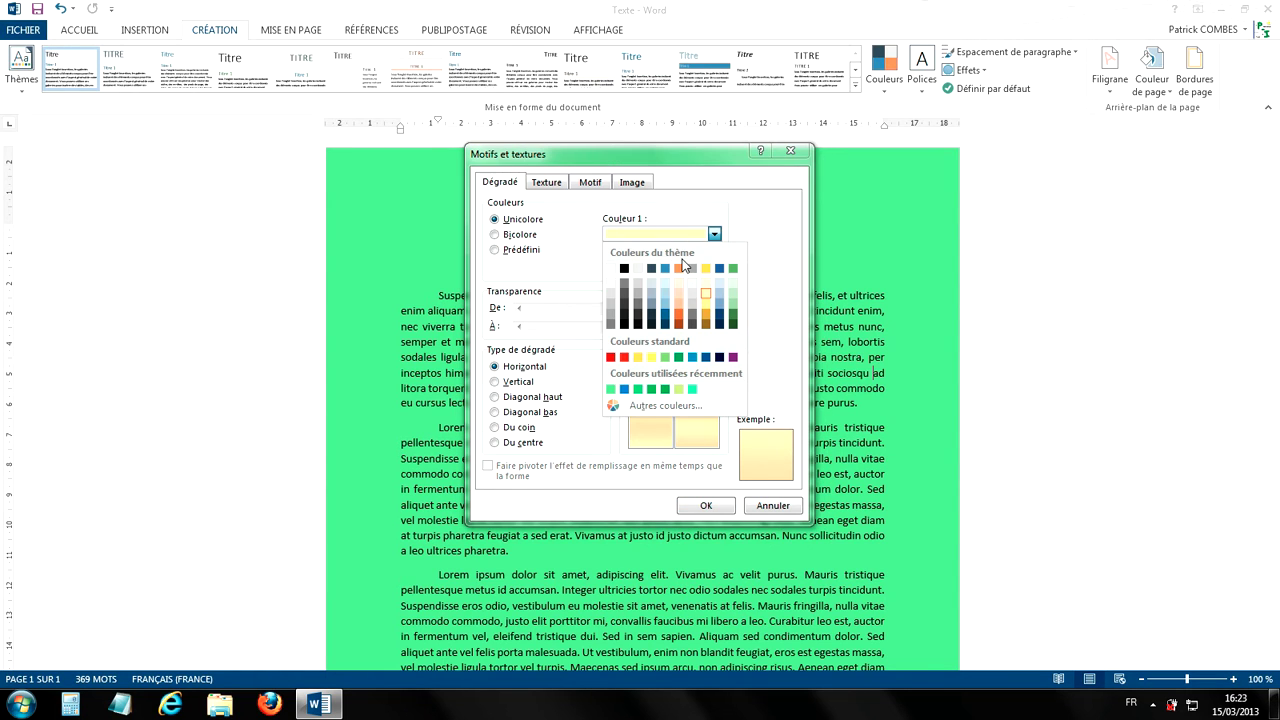
click(624, 357)
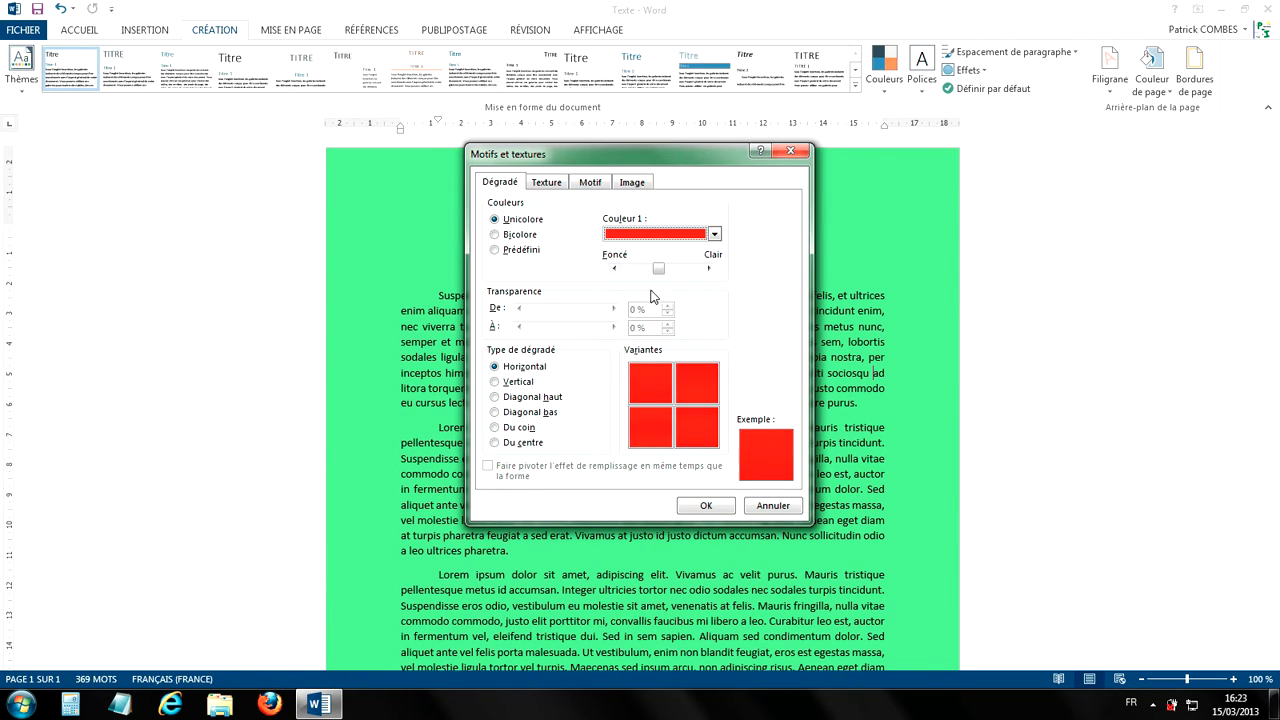
drag(658, 268, 697, 272)
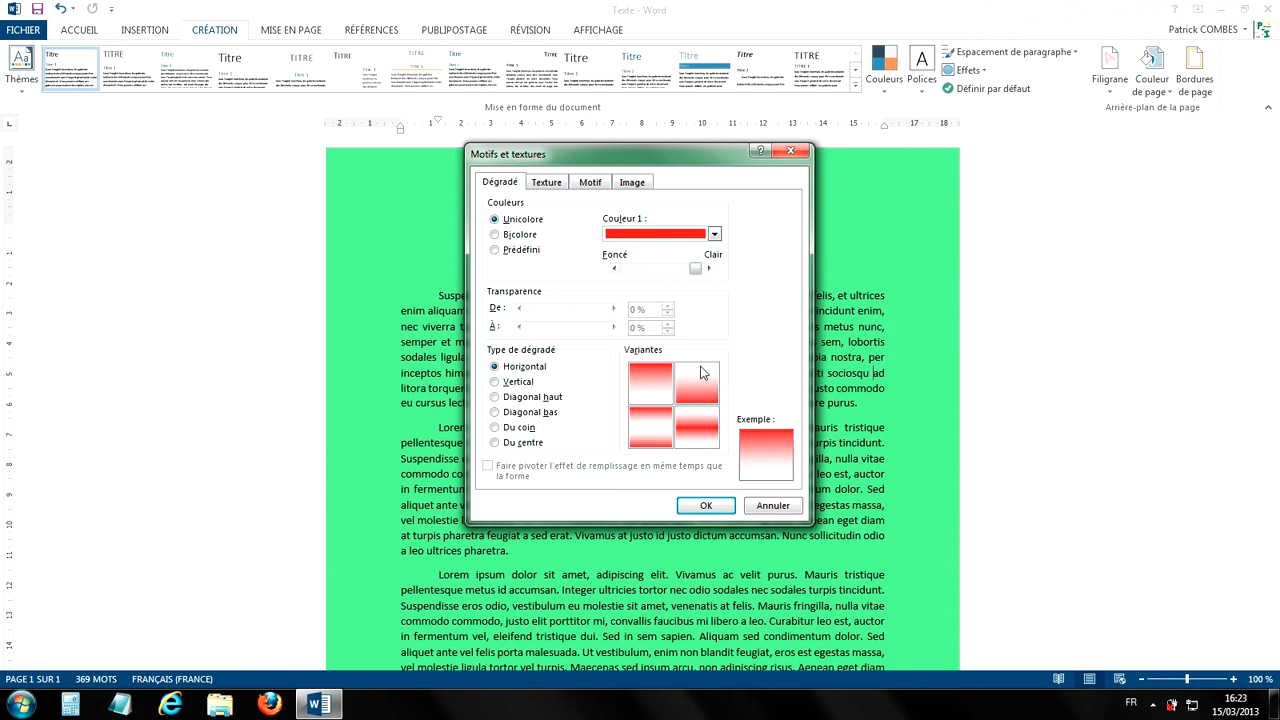
drag(698, 269, 616, 276)
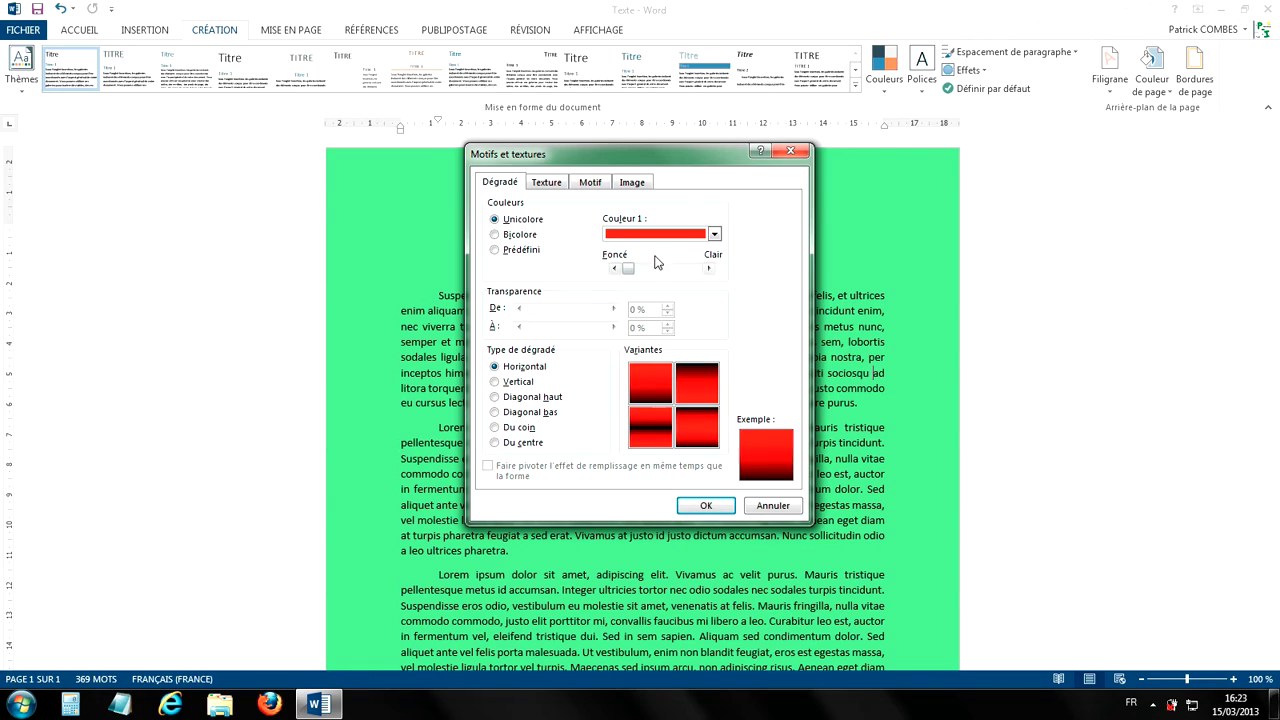
- Try the Vertical and Diagonal haut gradient types, set the type to Diagonal bas, and compare its variants, ending on the fourth
click(518, 383)
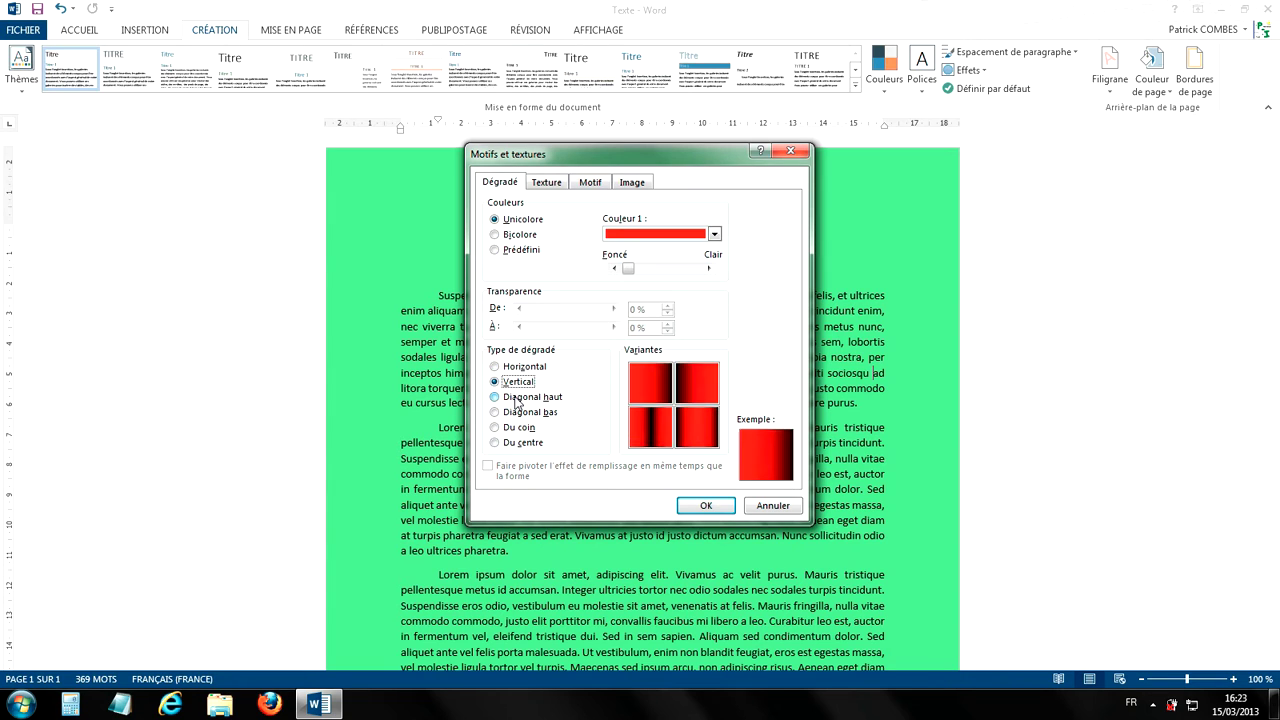
click(516, 399)
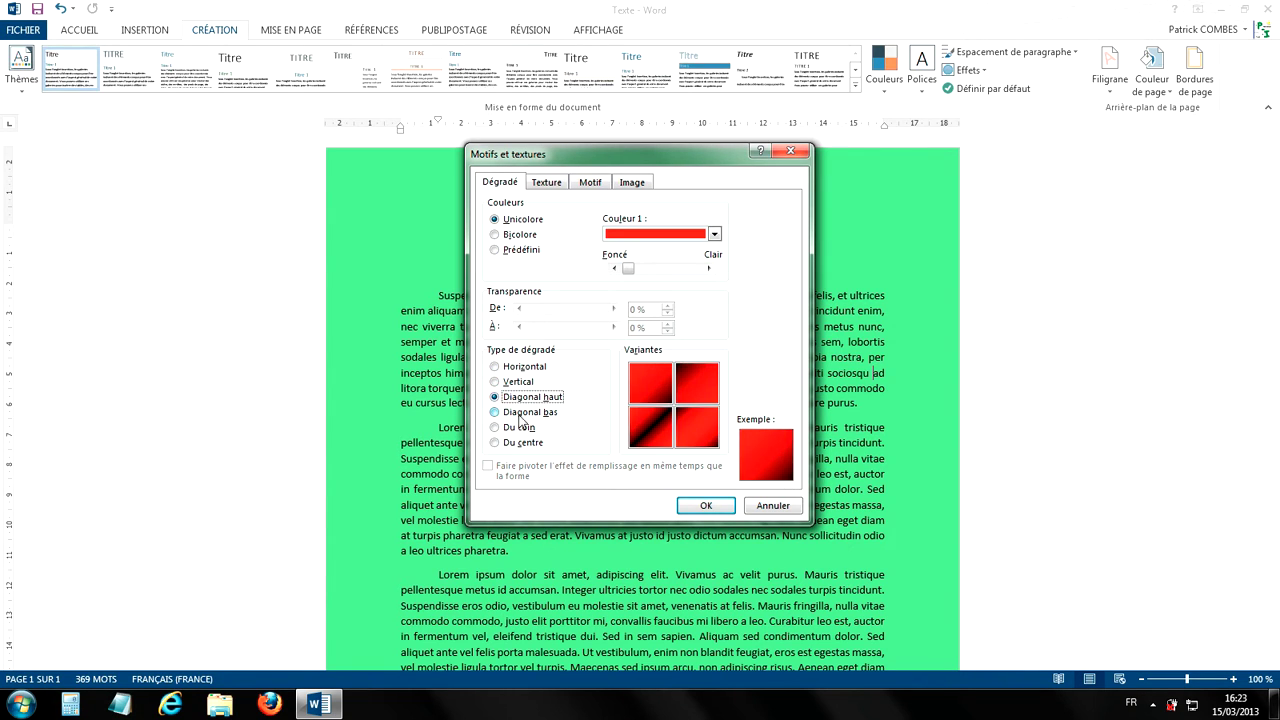
click(519, 416)
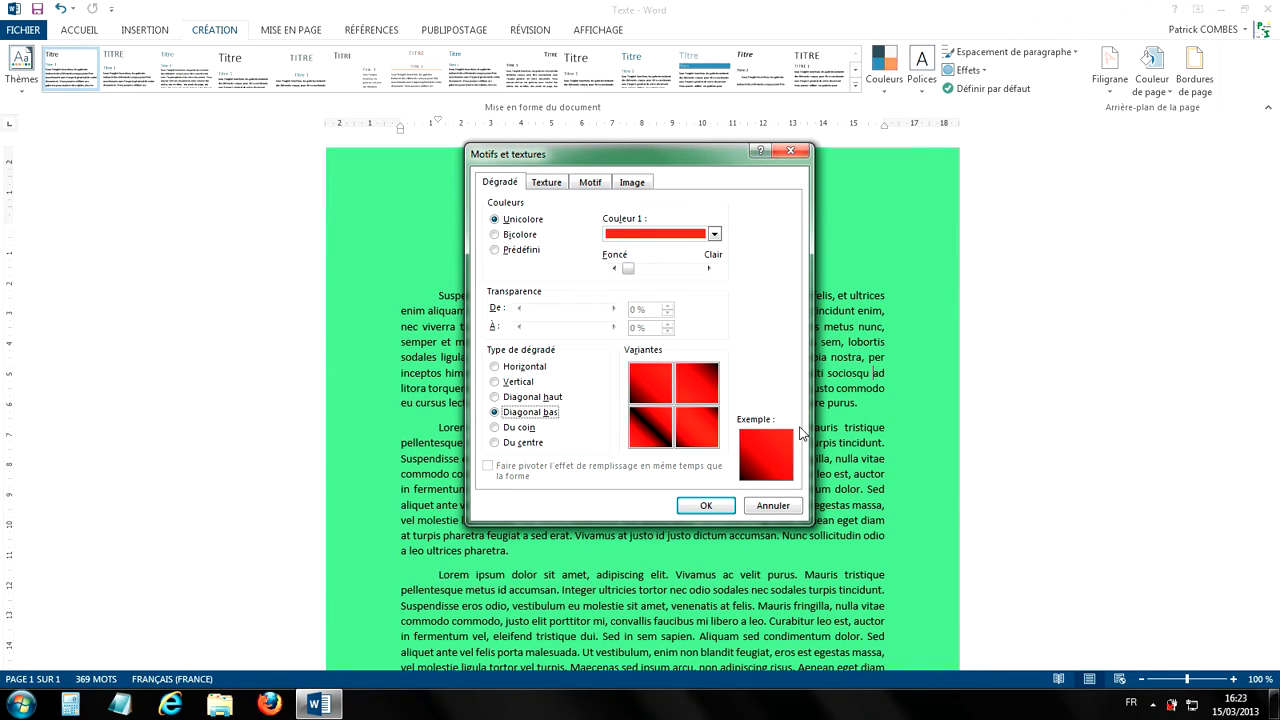
click(703, 427)
click(651, 417)
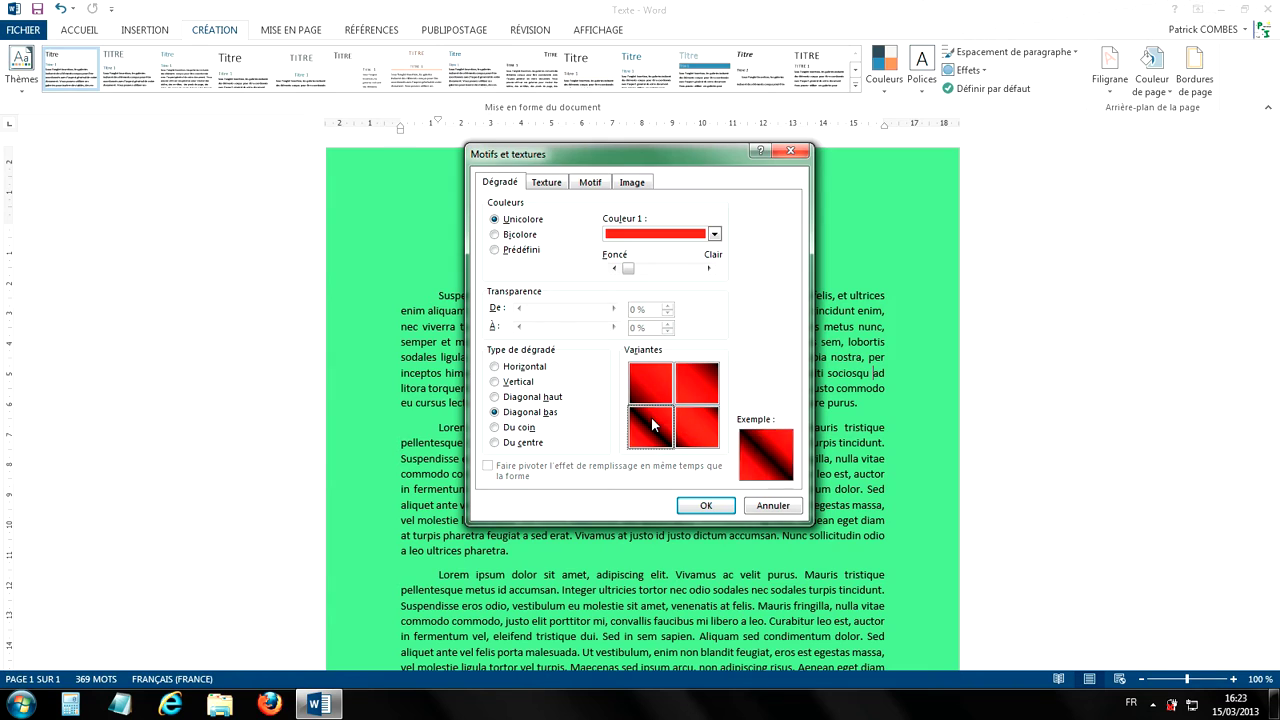
click(644, 381)
click(706, 390)
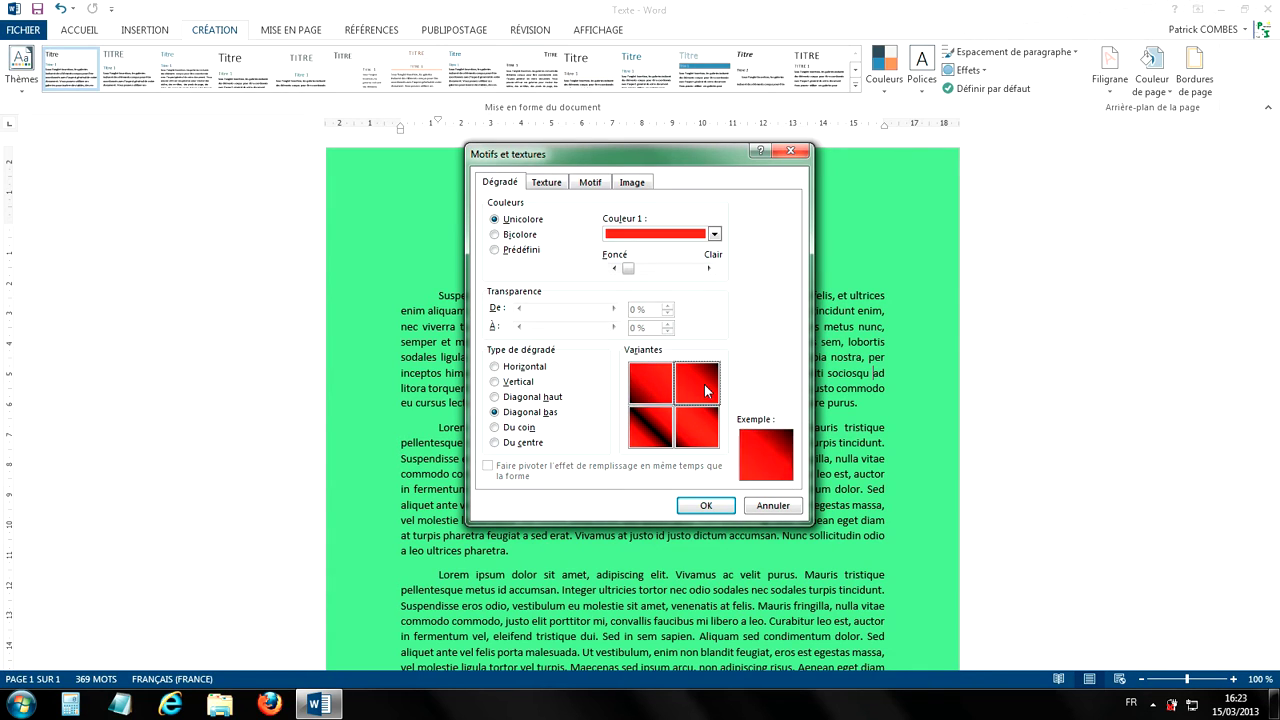
click(698, 418)
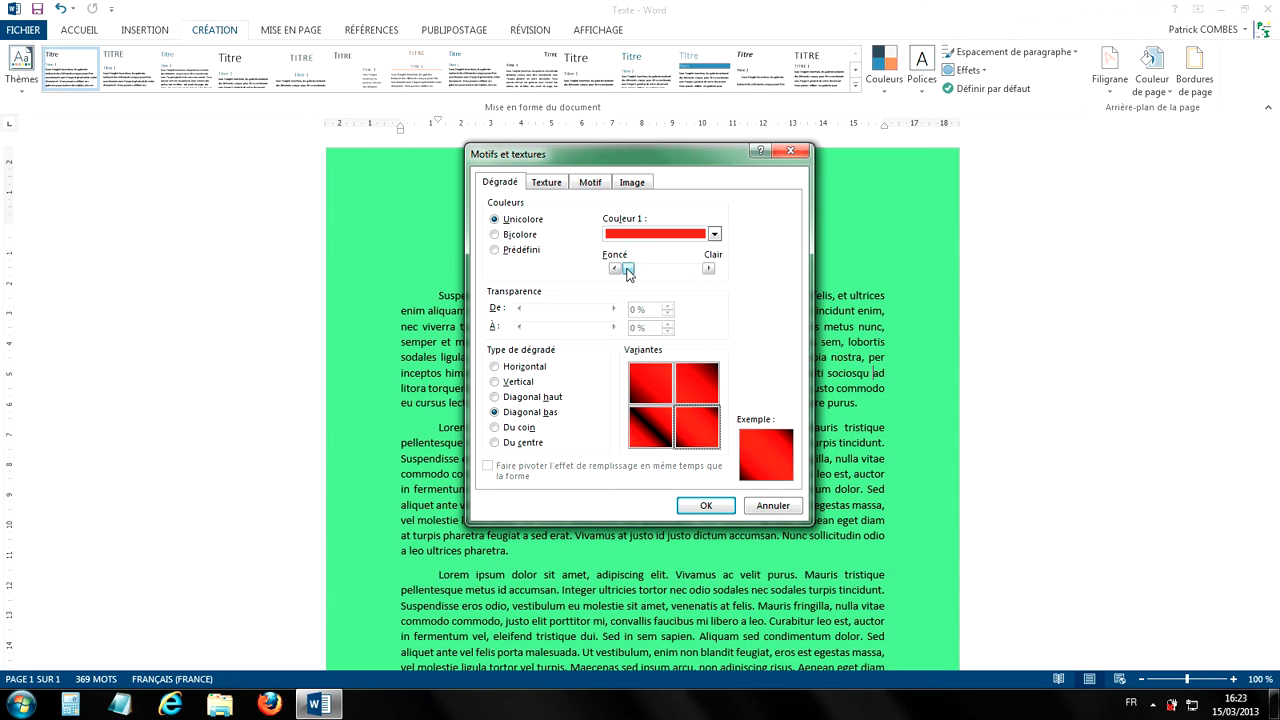
- Switch the gradient to Bicolore and set Couleur 2 to standard yellow
click(495, 236)
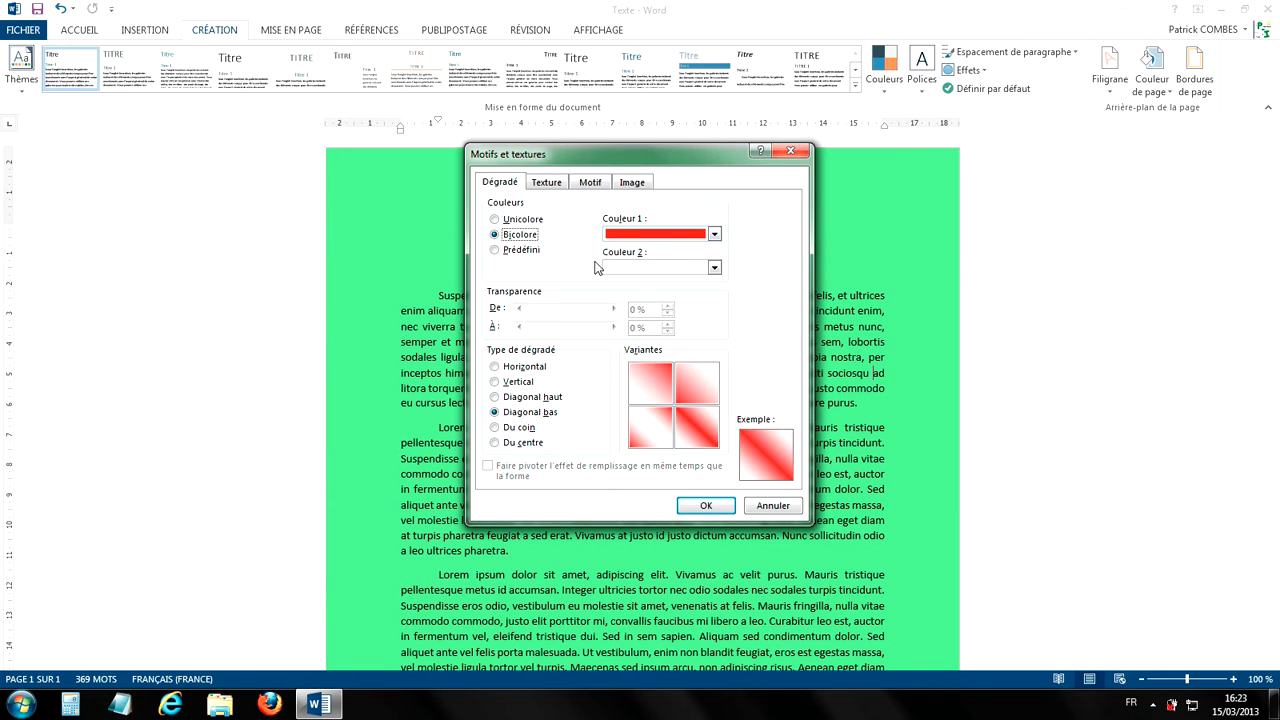
click(713, 270)
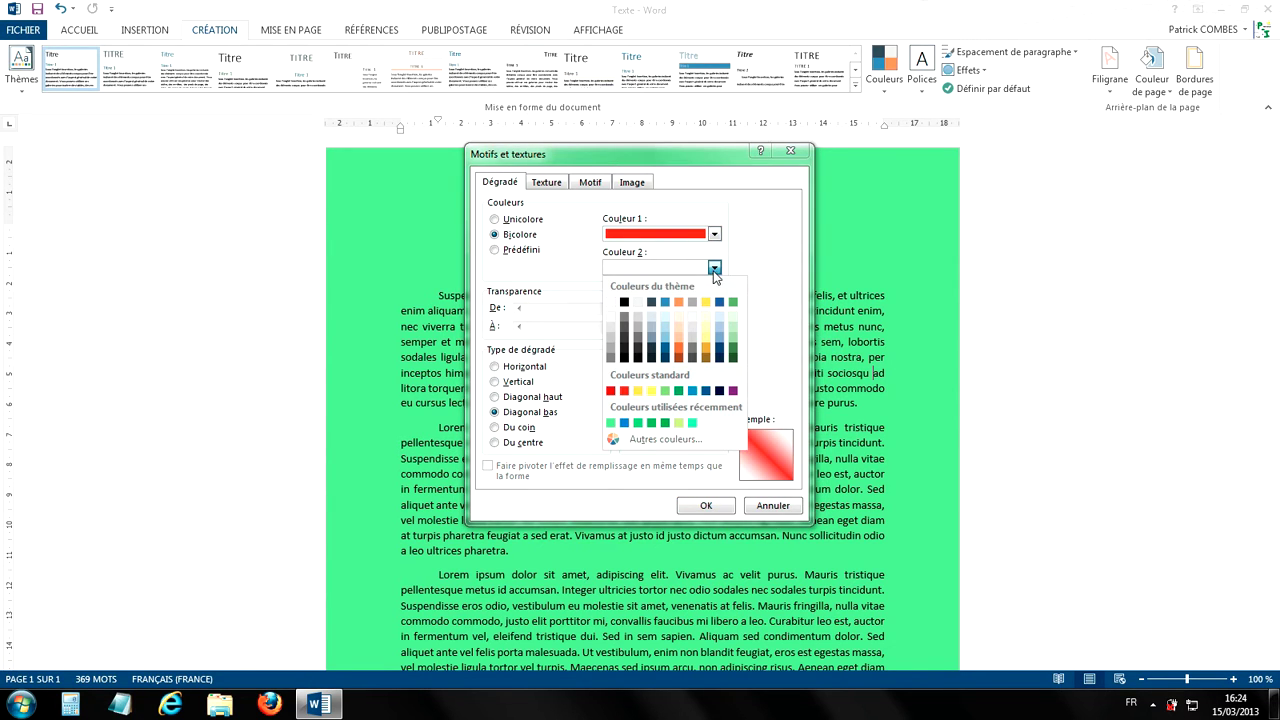
click(652, 391)
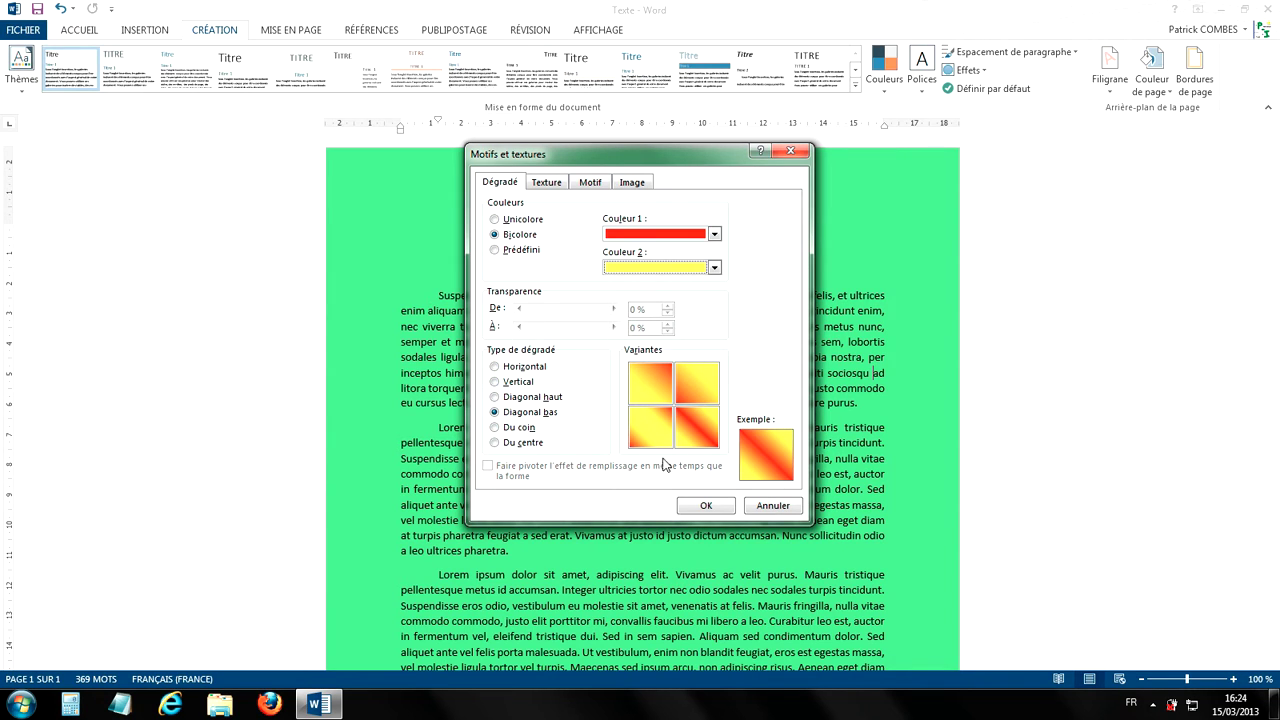
- Compare the first and second red-yellow variants, apply the fourth to the page background, and check it down the whole page
click(656, 396)
click(704, 394)
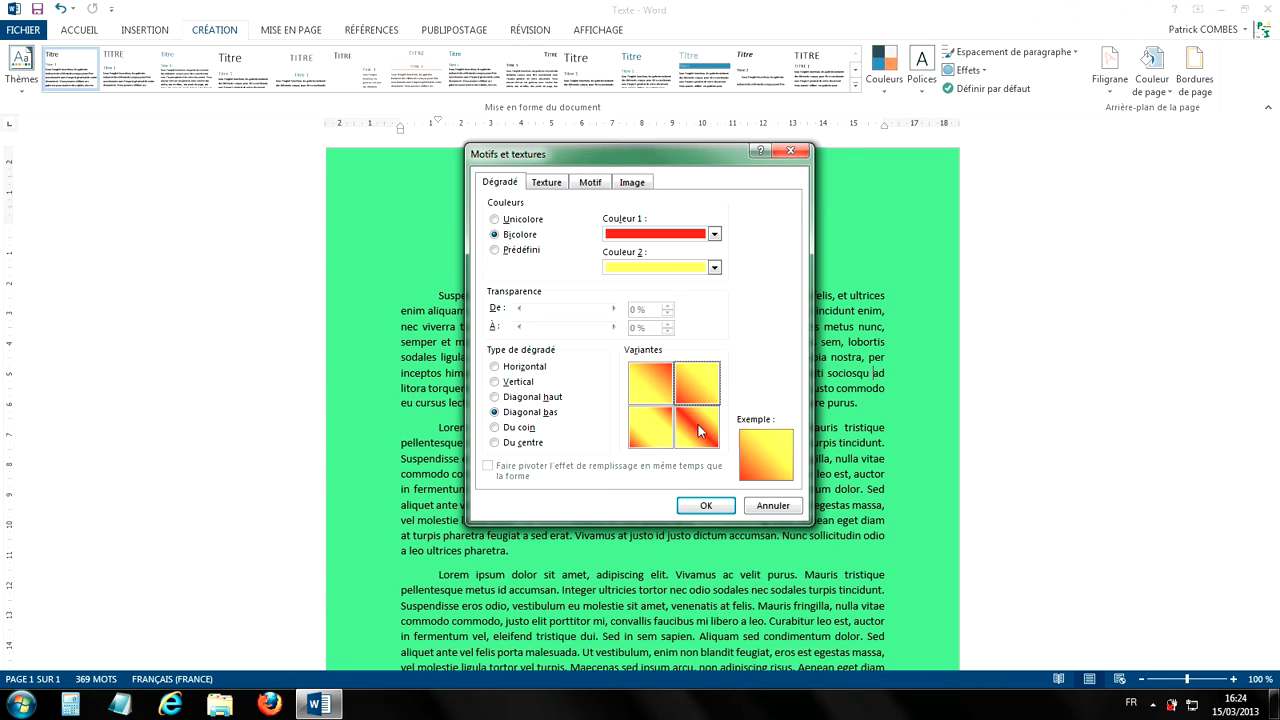
click(701, 430)
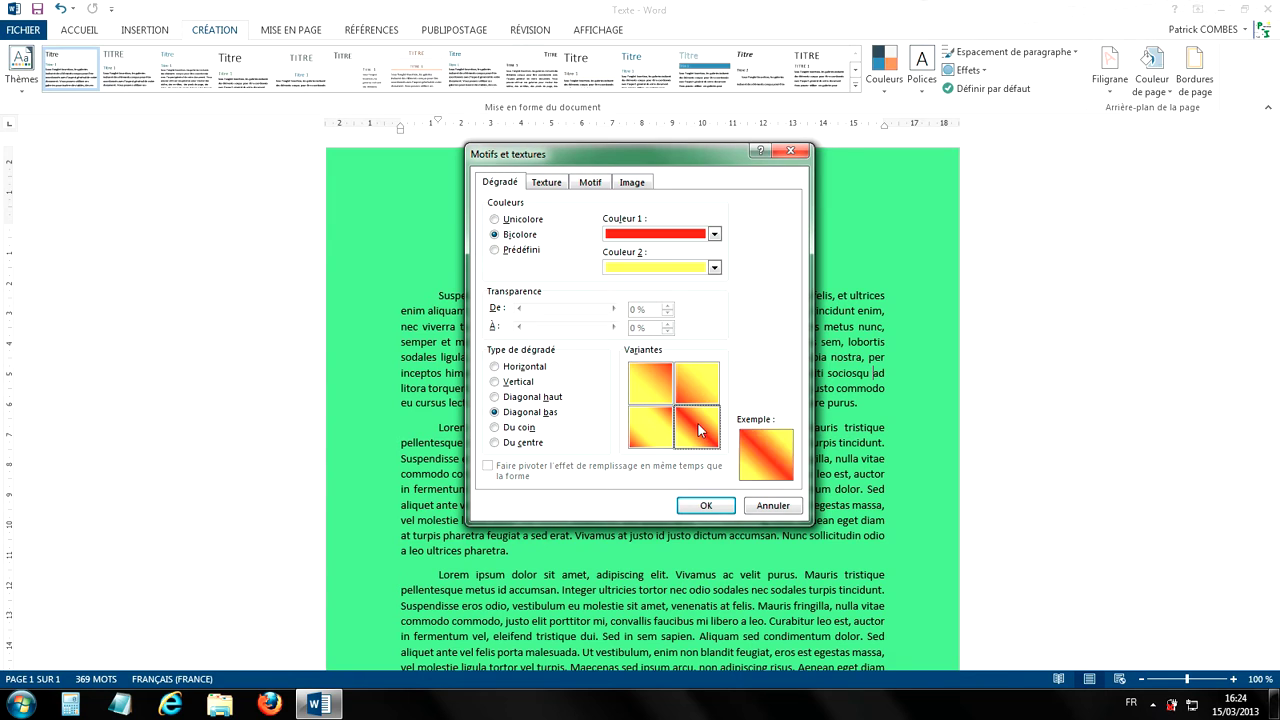
click(706, 506)
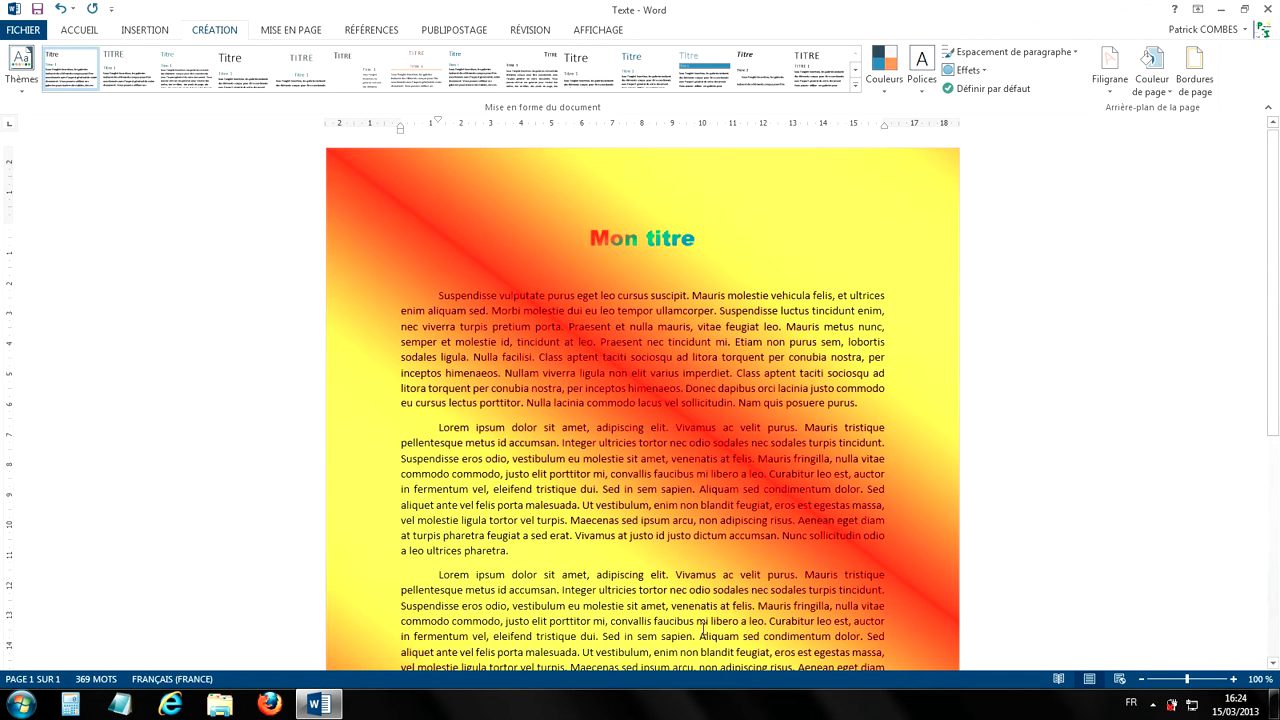
scroll(770, 350, down, 5)
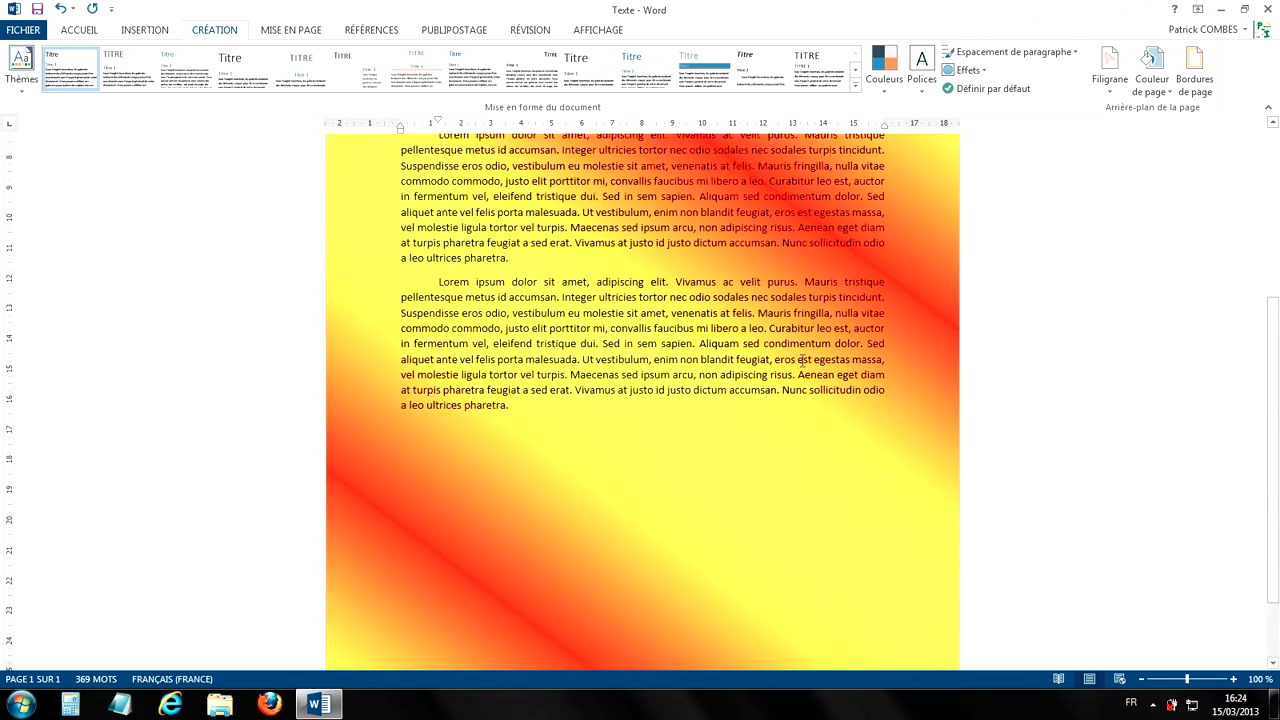
scroll(765, 370, up, 5)
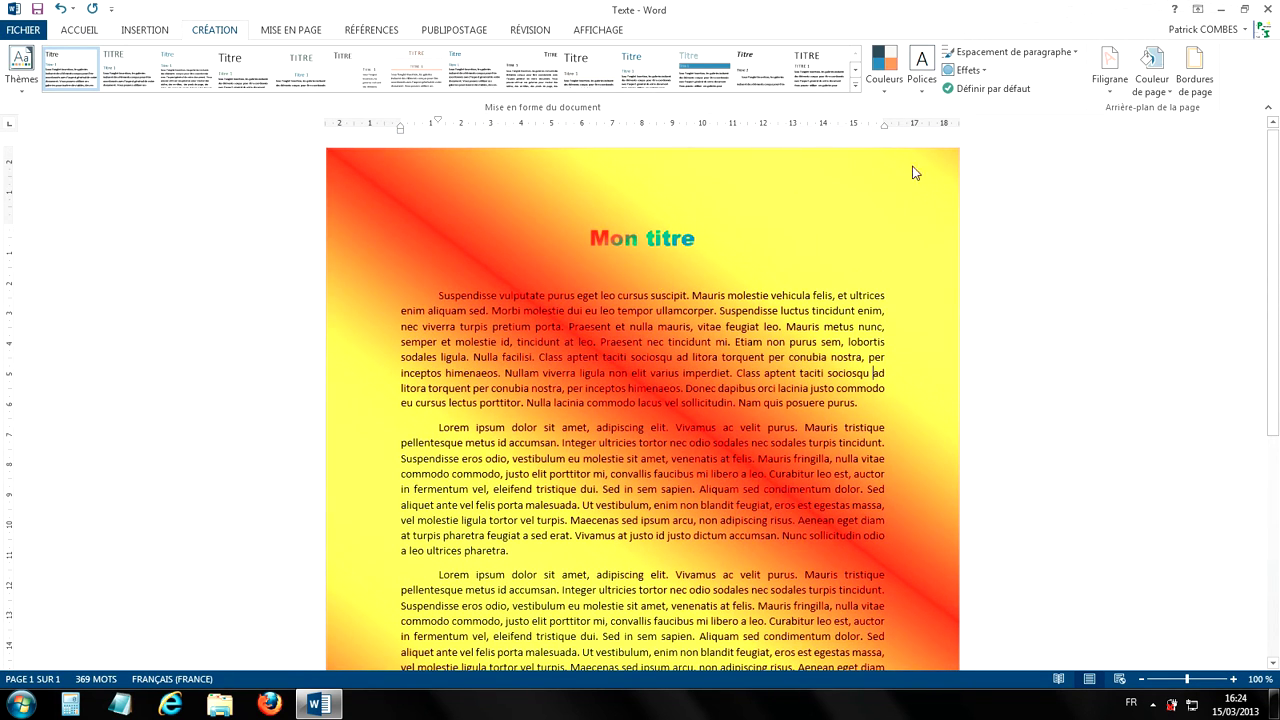
- Set the page background gradient to Prédéfini and try the Tombée de la nuit preset colors
click(1152, 72)
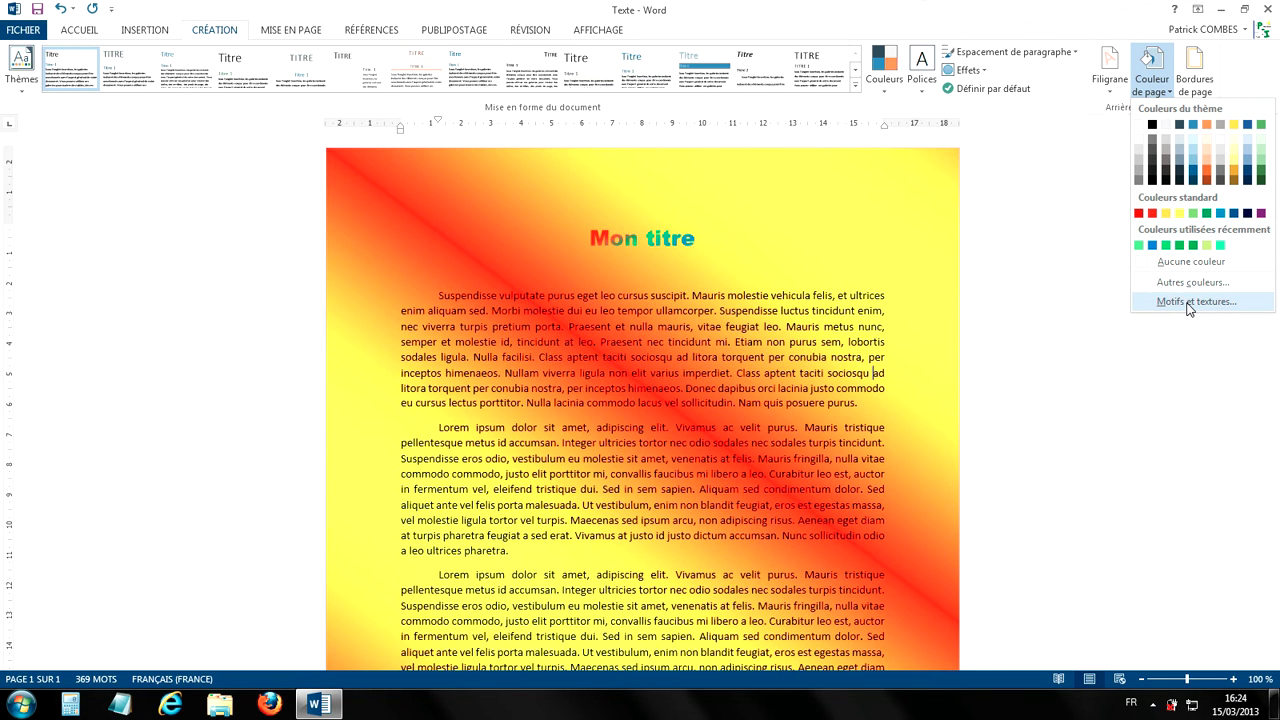
click(1189, 303)
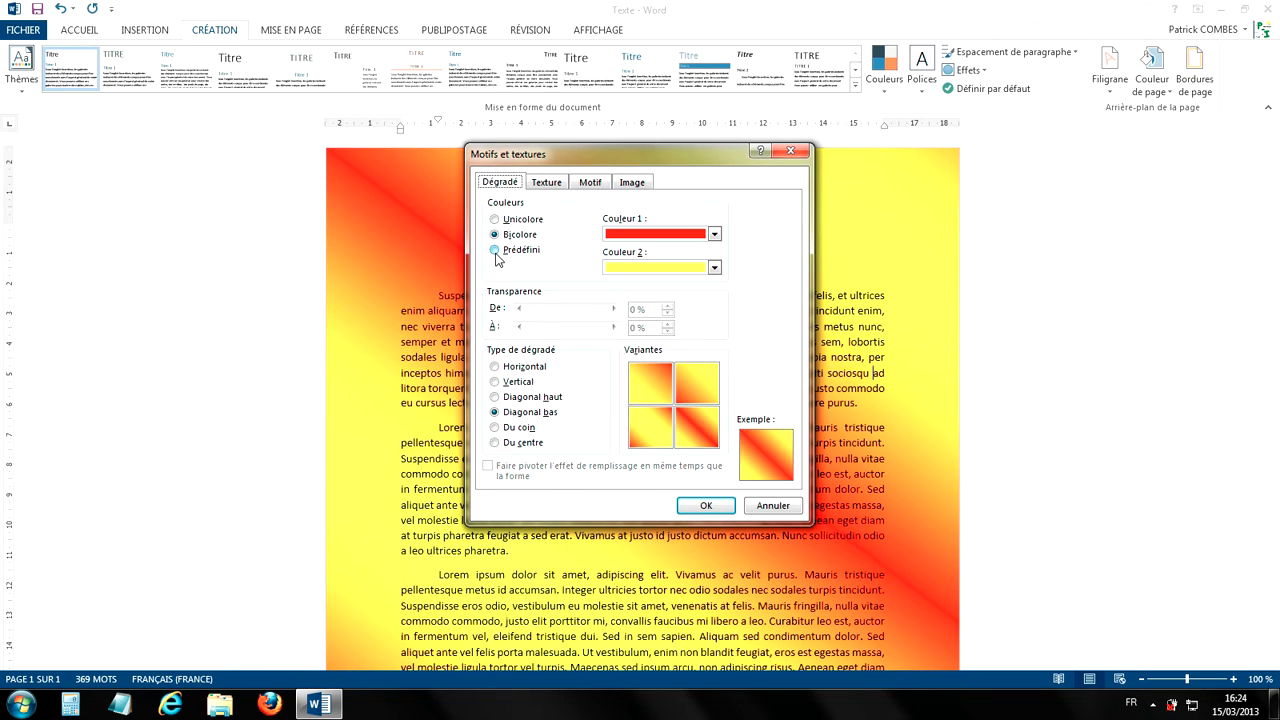
click(494, 250)
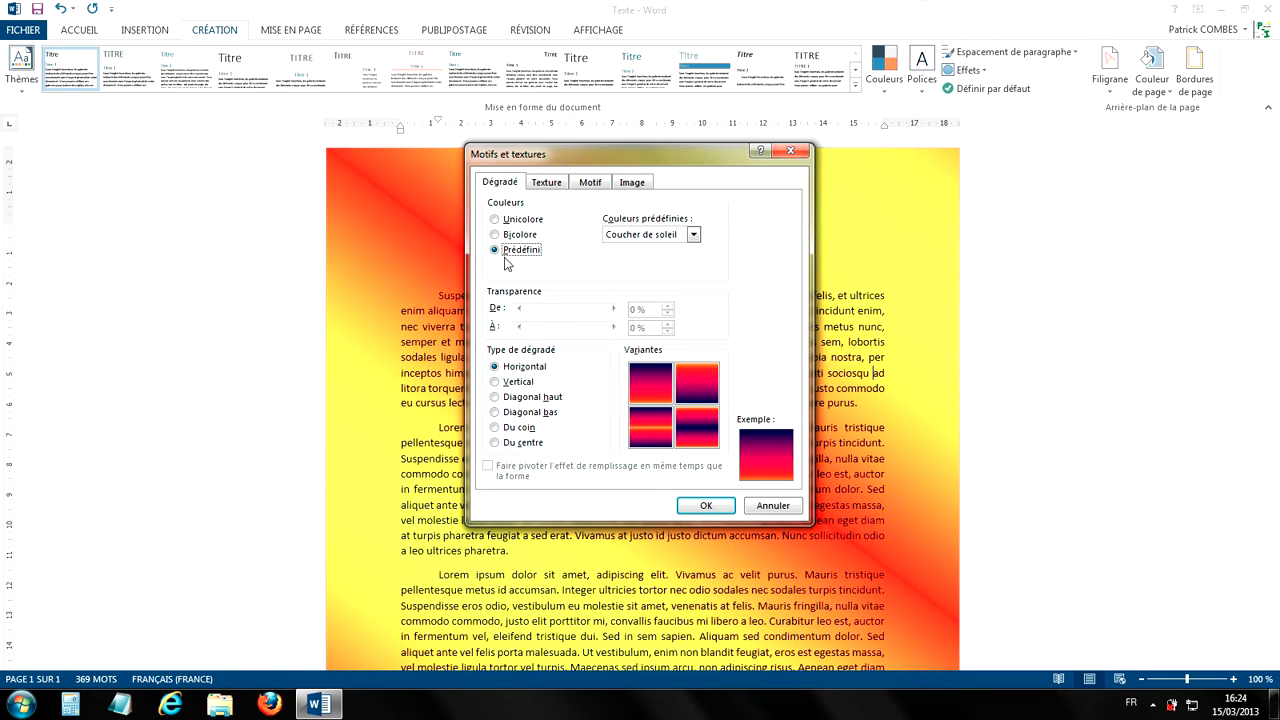
click(693, 235)
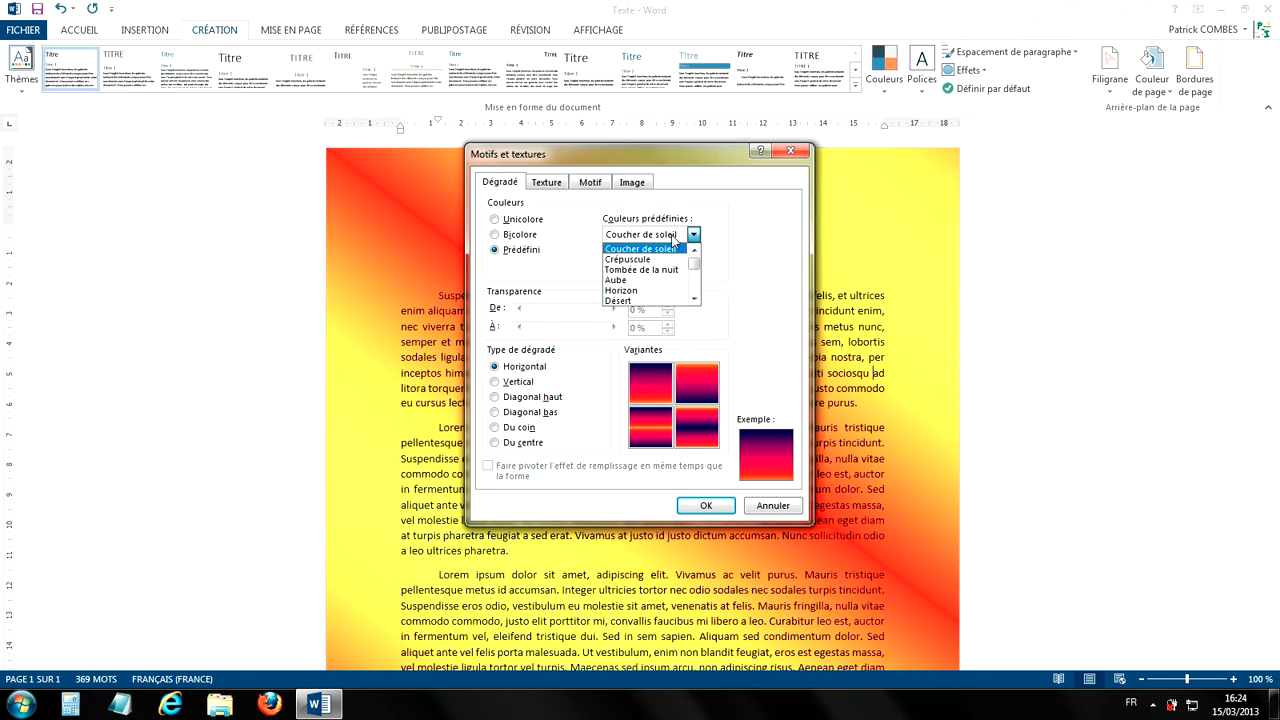
click(640, 270)
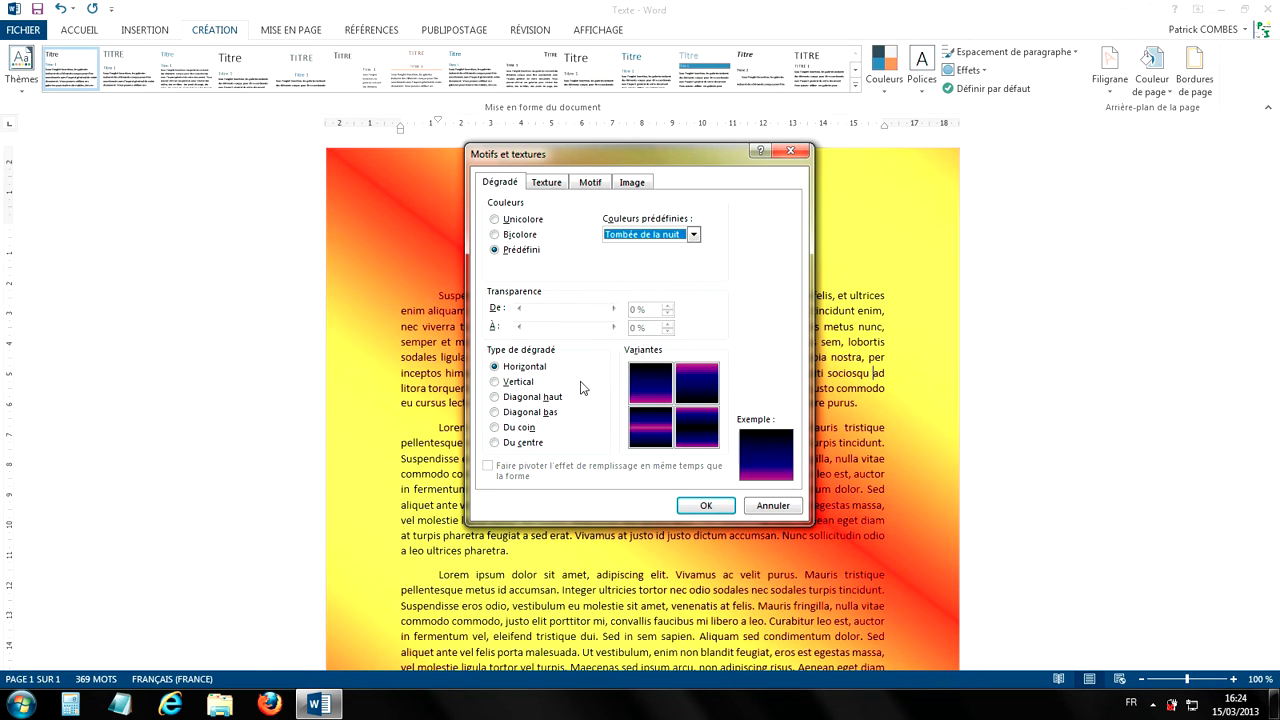
- Try the Horizon preset colors with the second variant, and close the fill settings without applying them
click(693, 234)
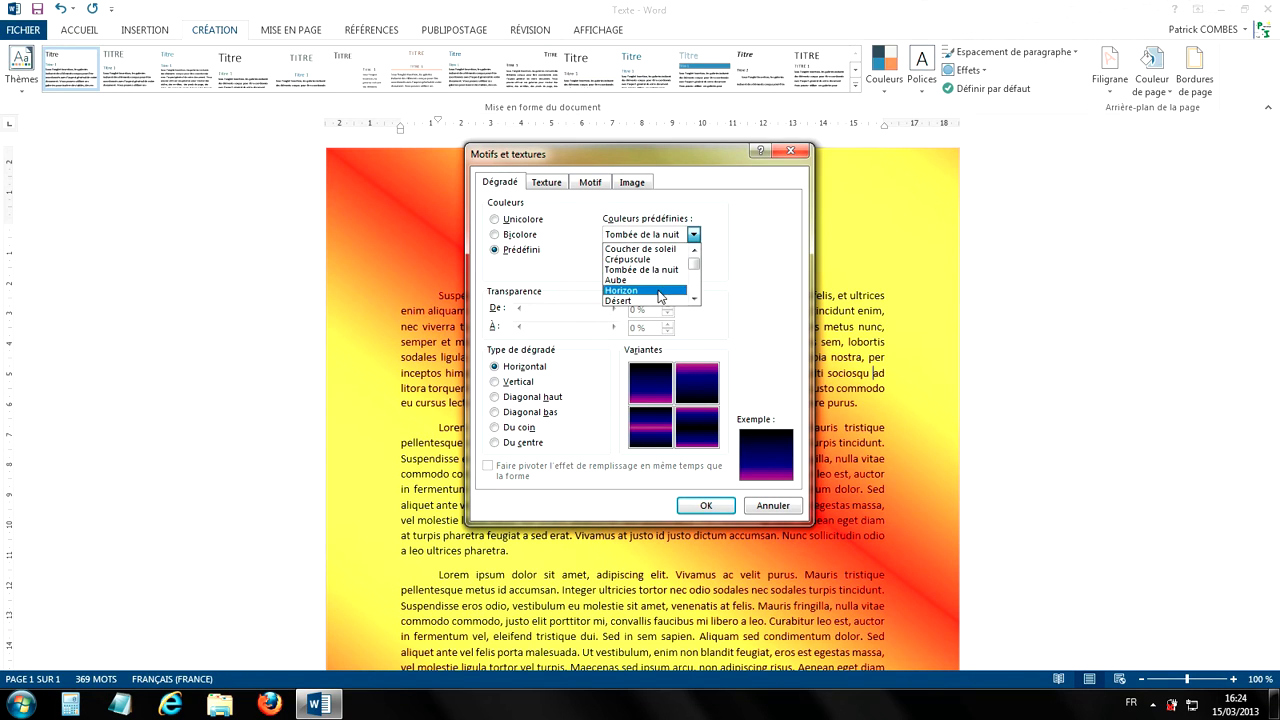
click(659, 291)
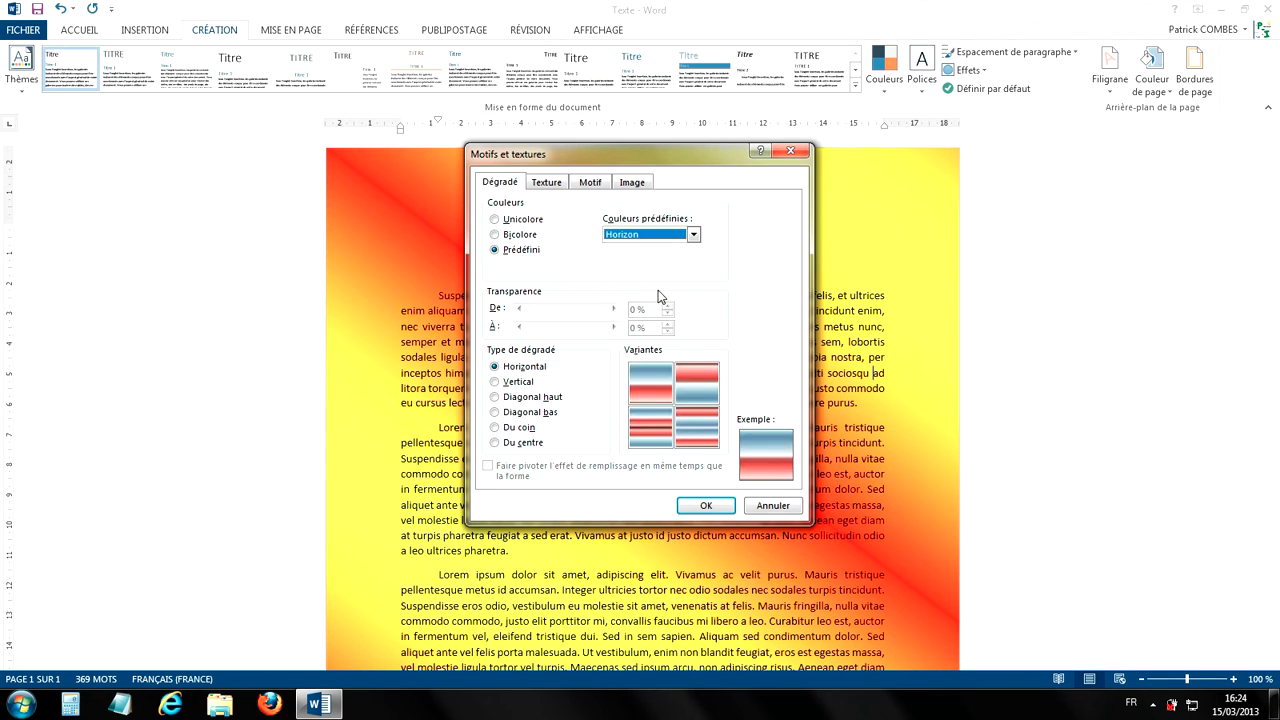
click(698, 398)
click(693, 234)
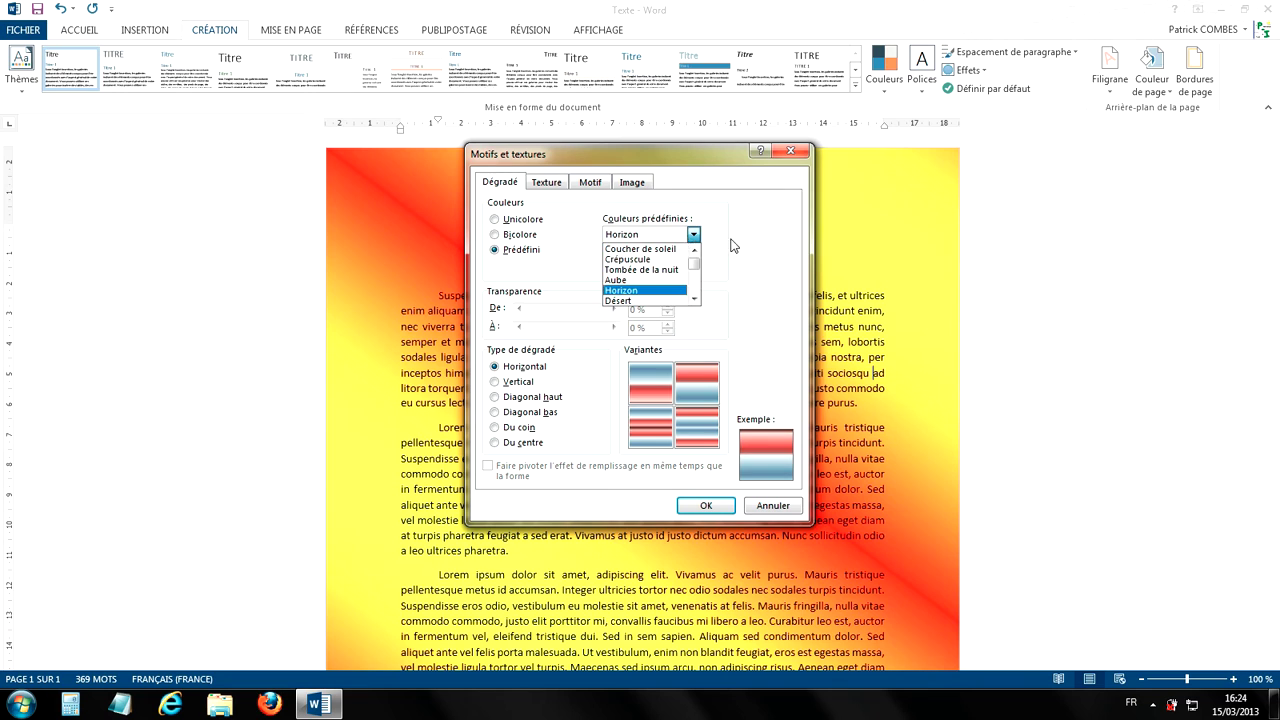
click(732, 245)
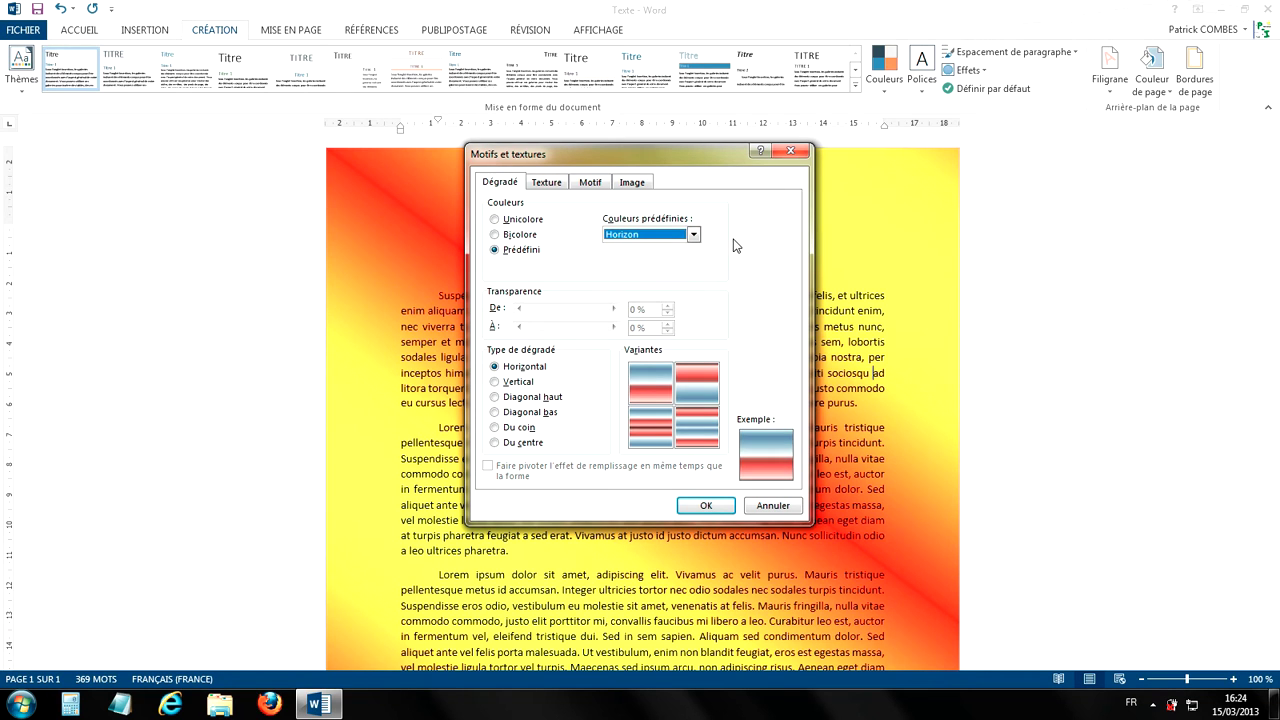
click(770, 505)
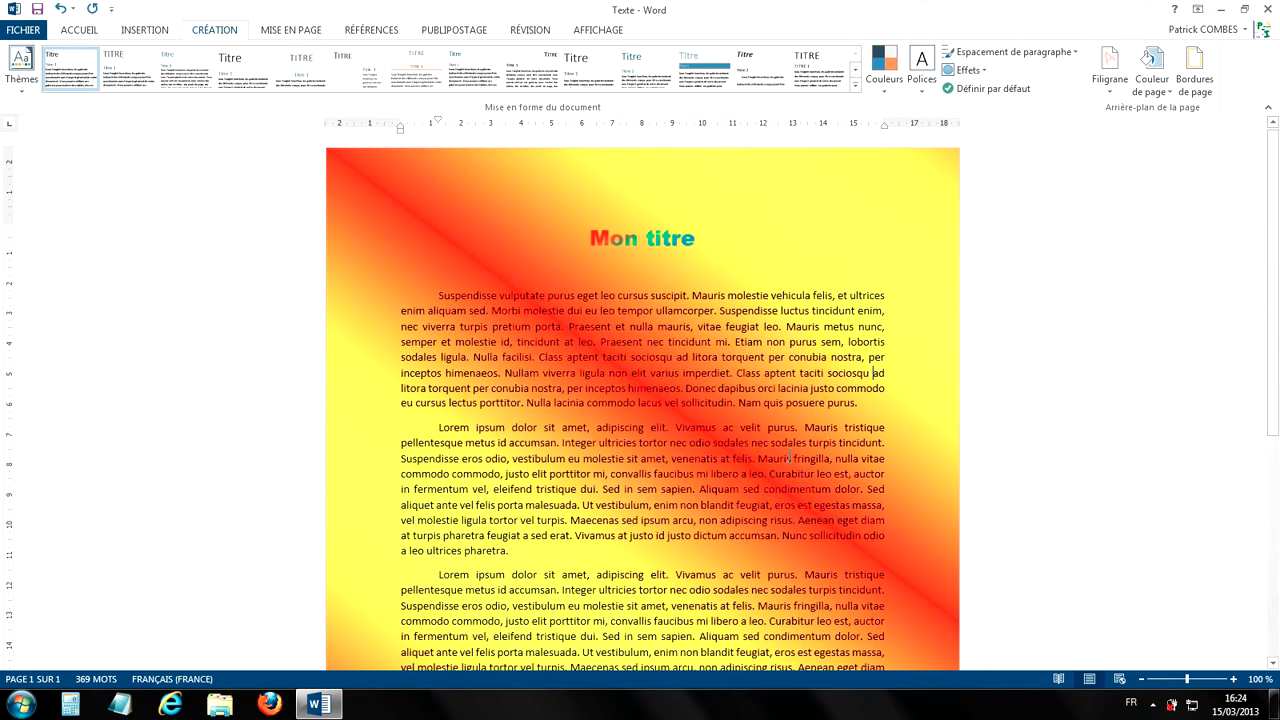
- Clear the page color with Aucune couleur and apply the Parchemin texture as the page background
click(1153, 95)
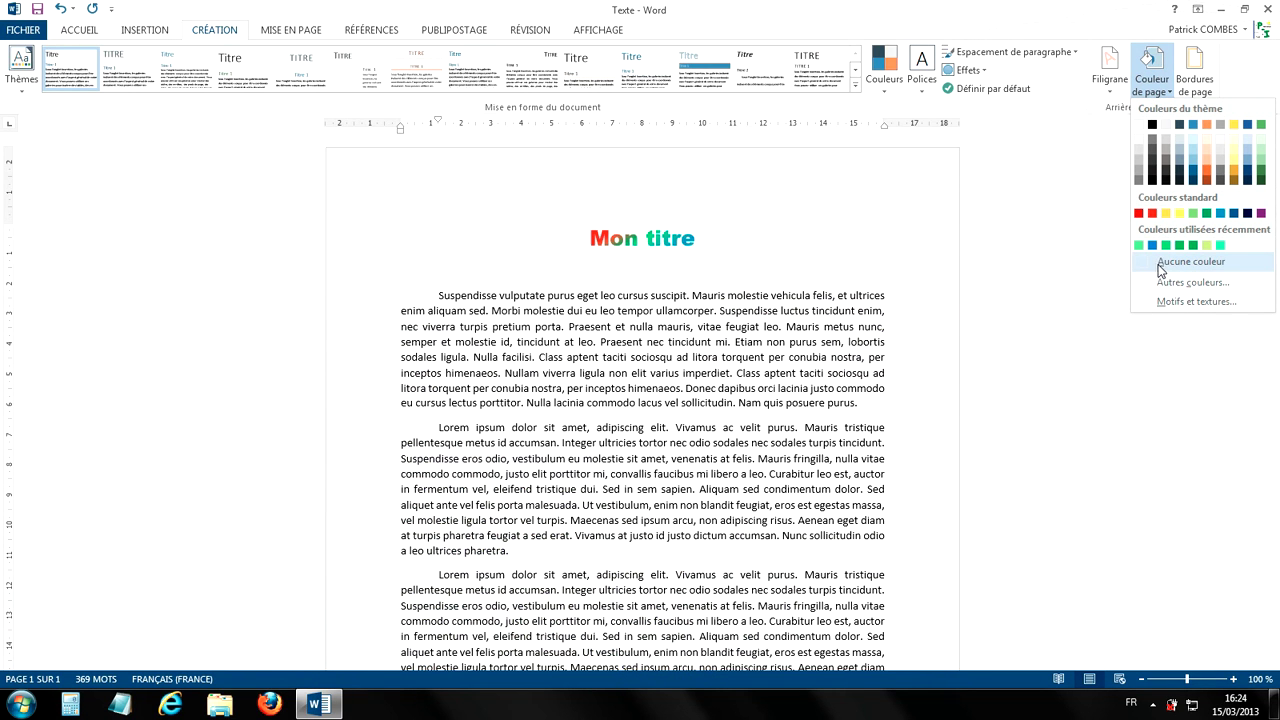
click(1160, 264)
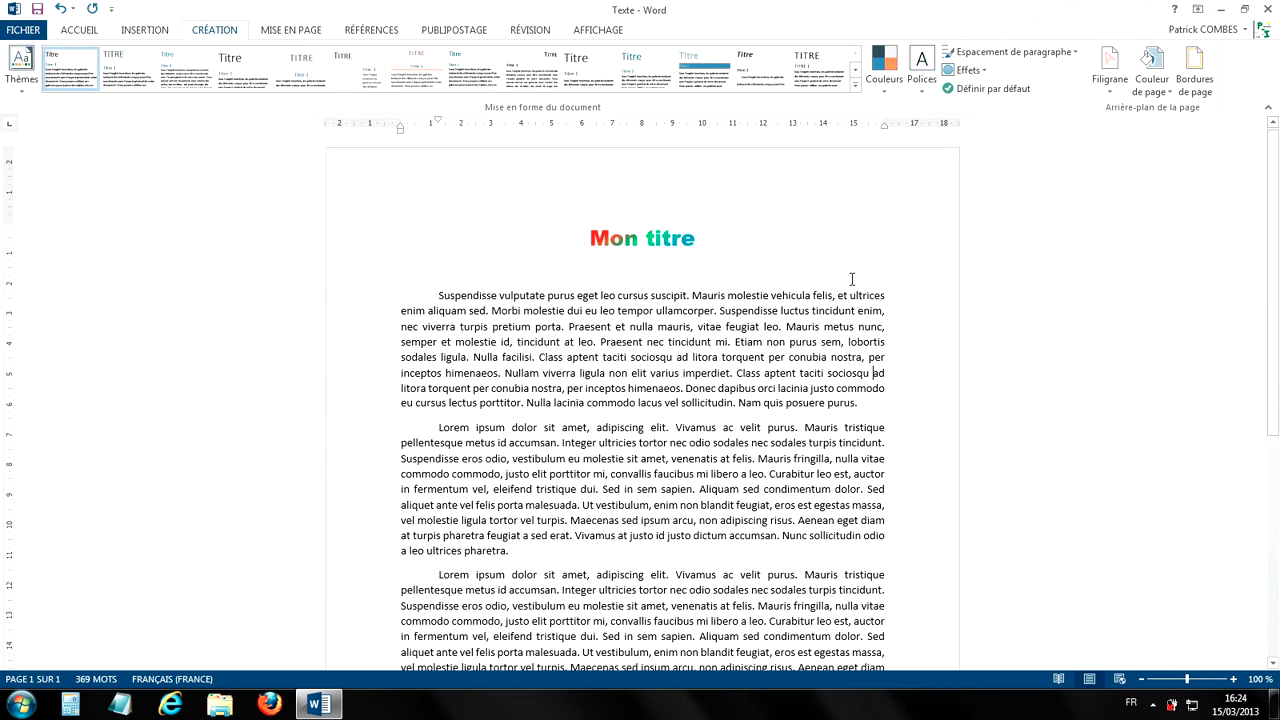
click(1146, 92)
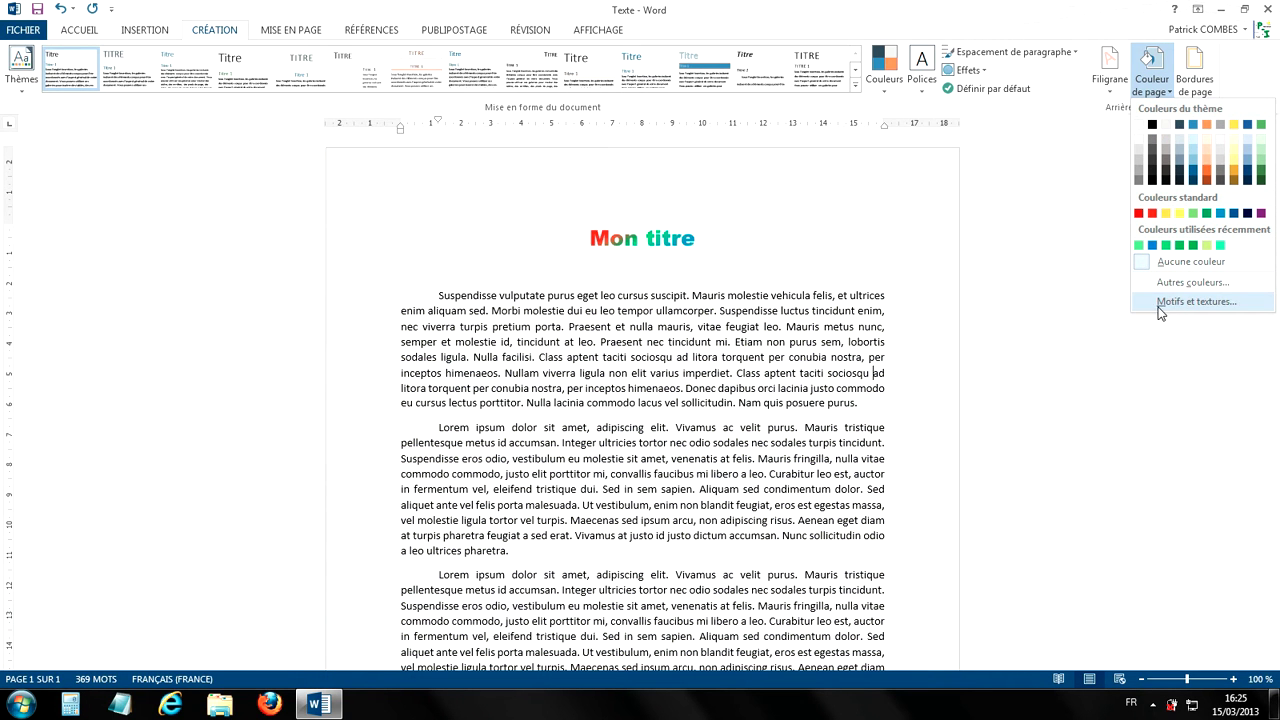
click(1188, 303)
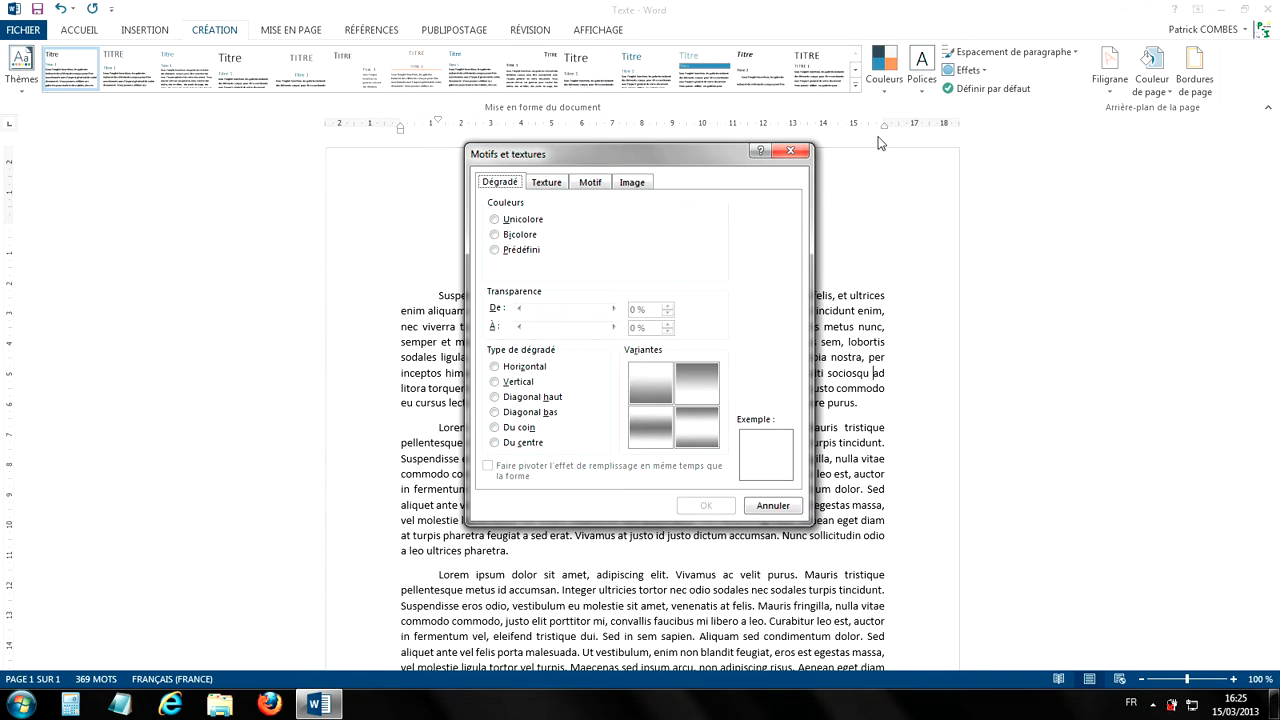
click(548, 186)
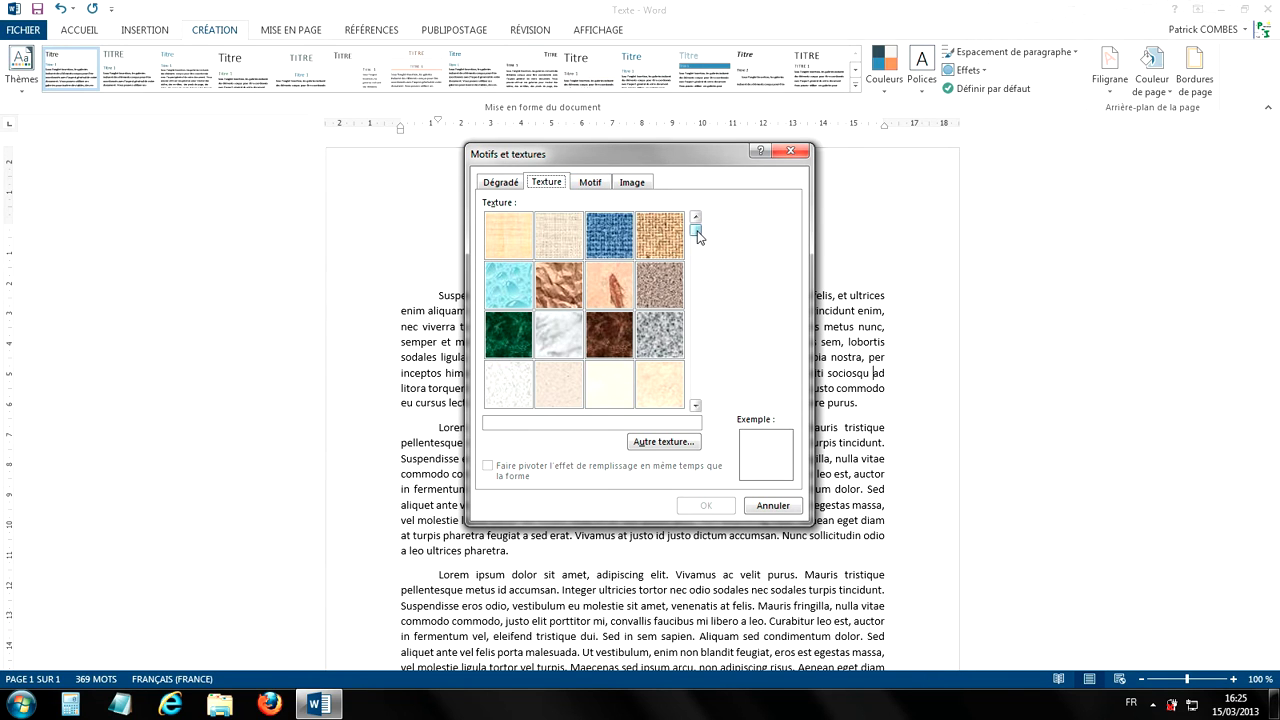
drag(693, 230, 693, 308)
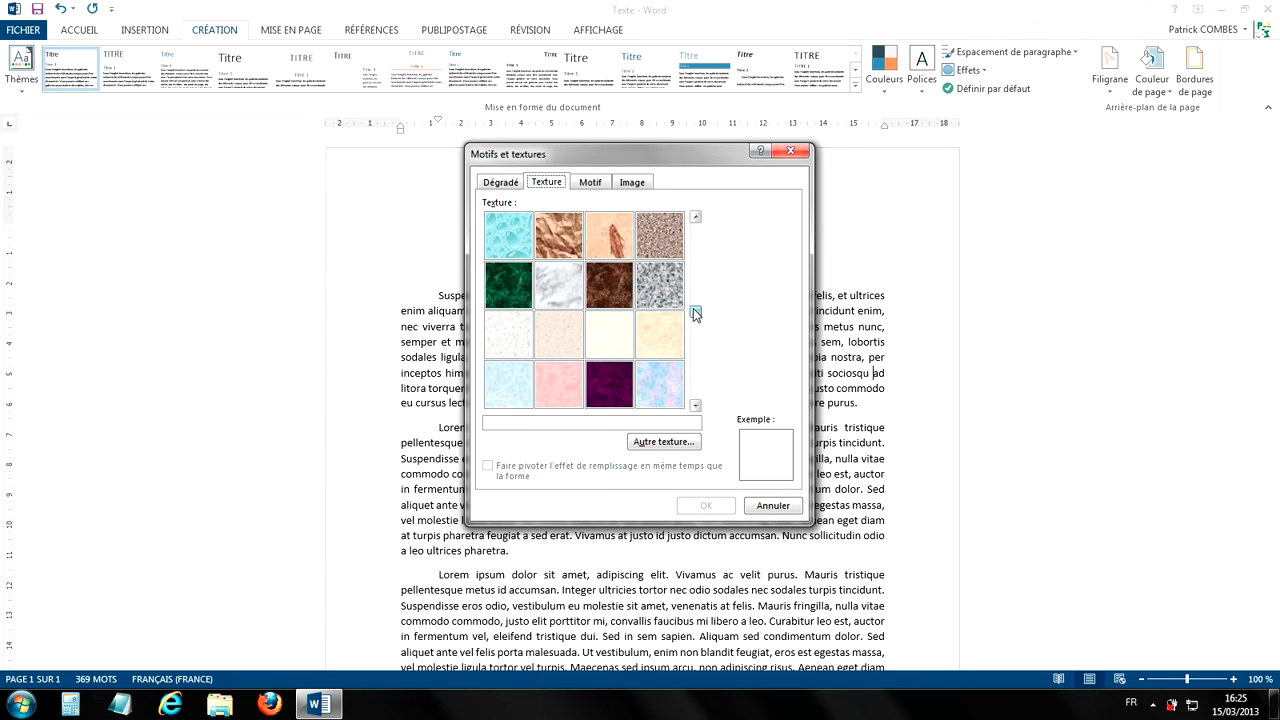
click(613, 337)
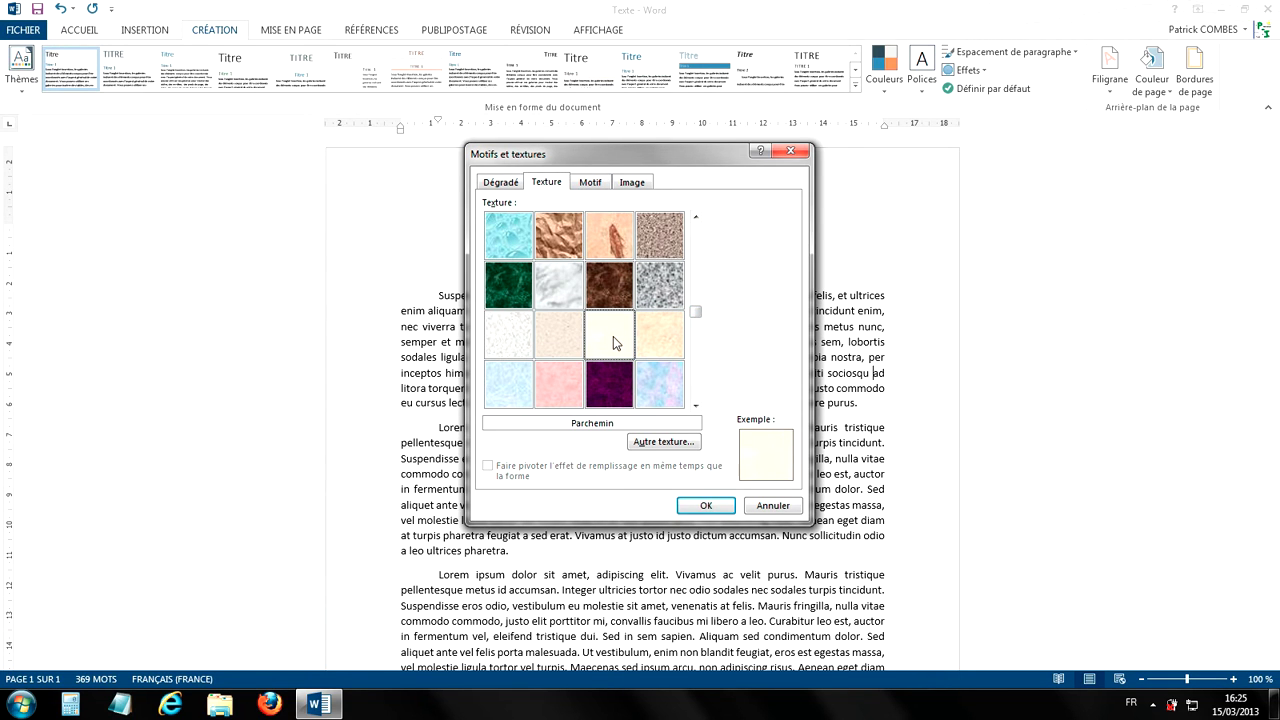
click(706, 505)
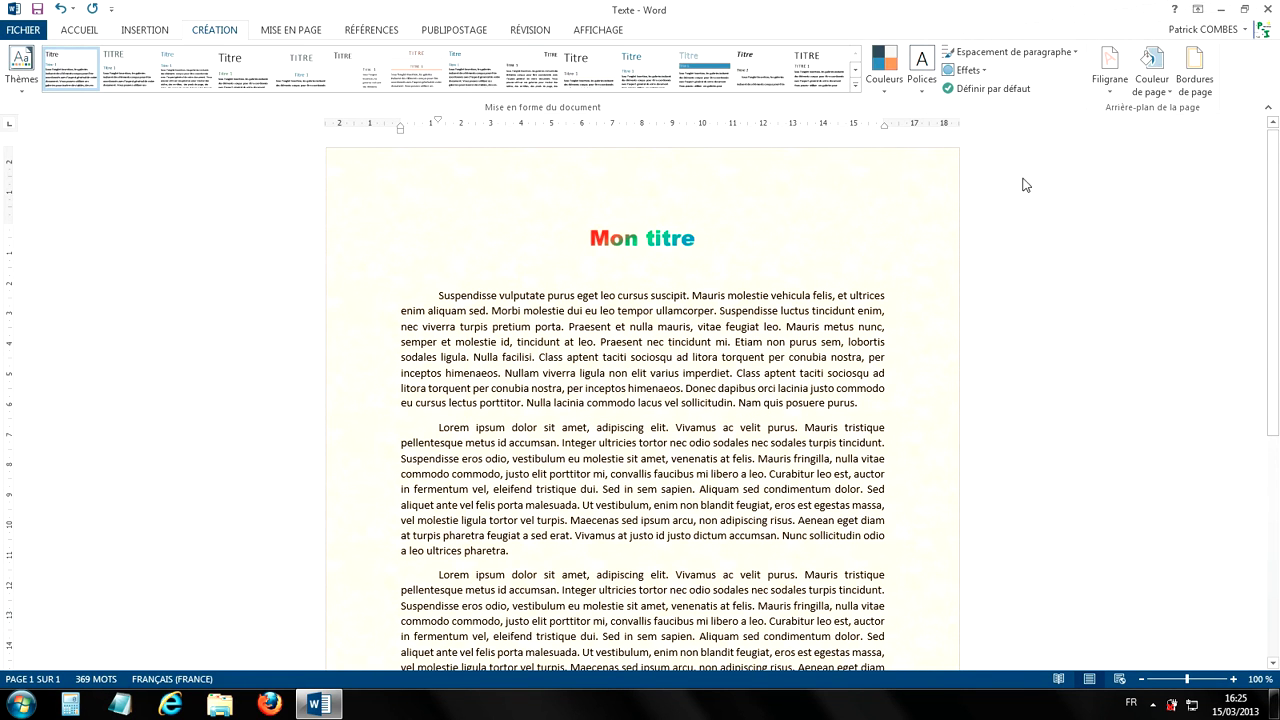
- Remove the texture from the page background by choosing Aucune couleur
click(1150, 88)
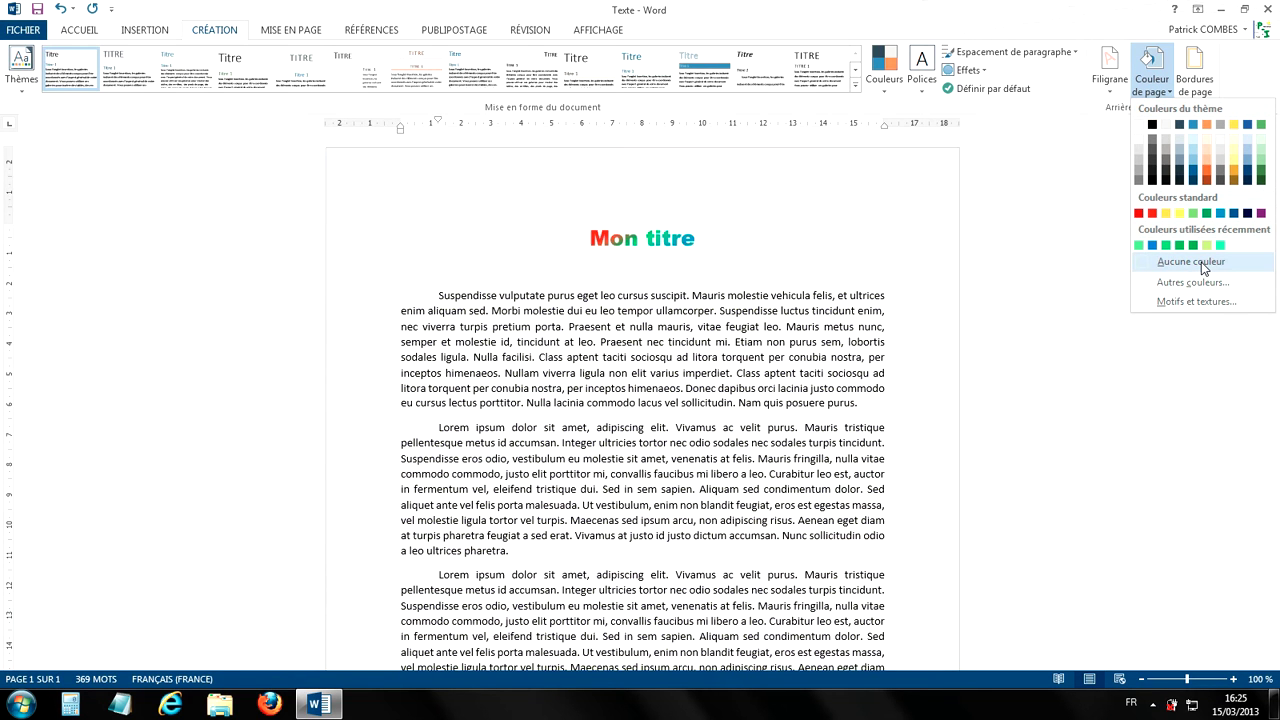
click(1188, 265)
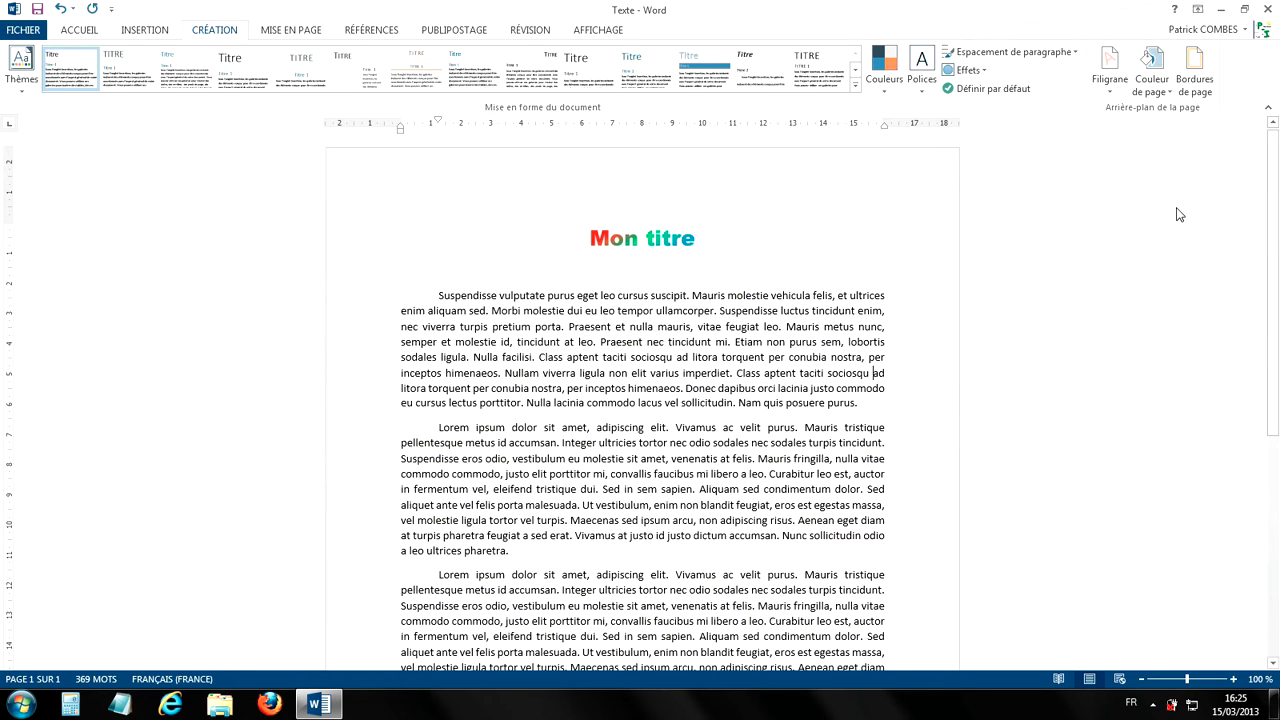
- Open the page background's Motifs et textures settings and view the available textures and patterns
click(1159, 88)
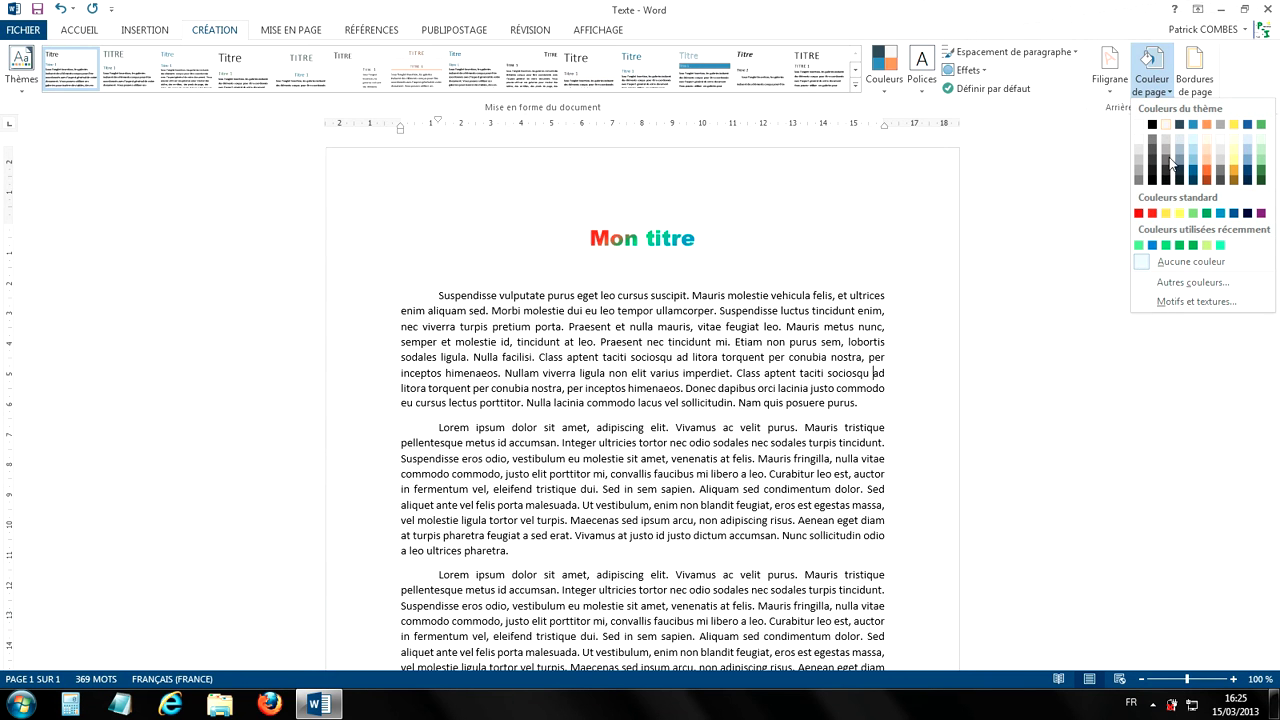
click(1192, 302)
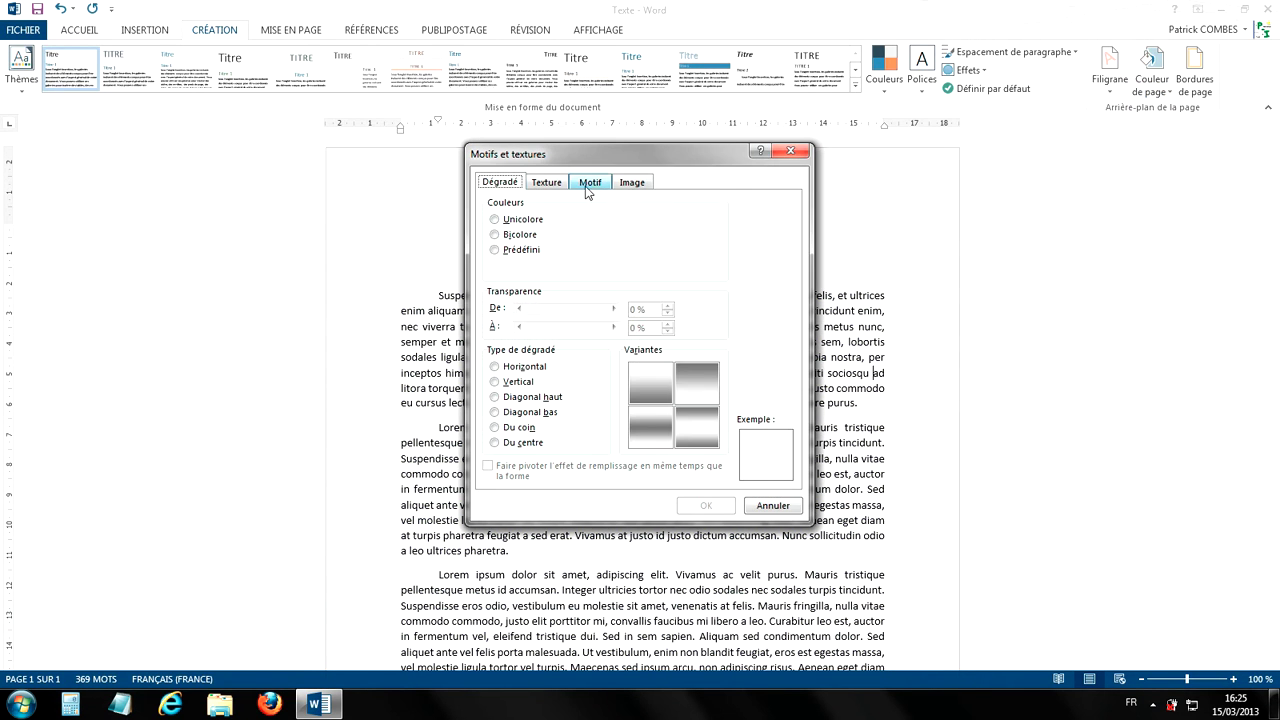
click(548, 184)
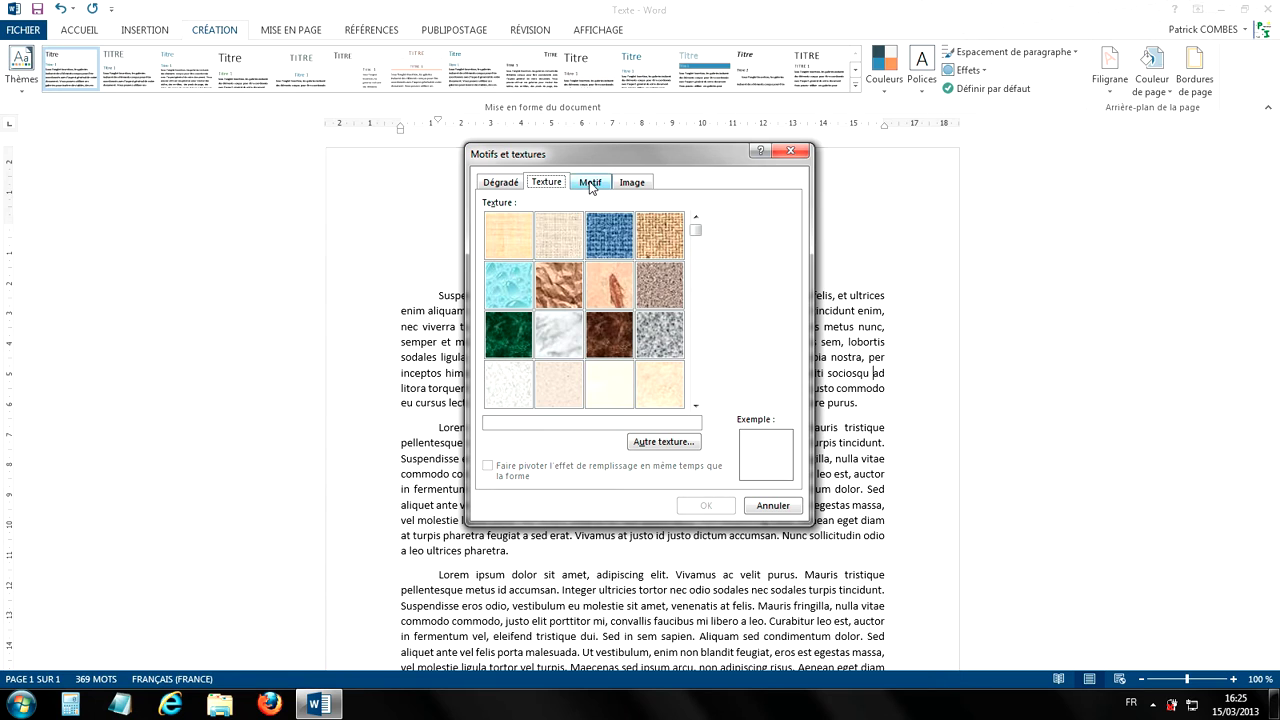
click(590, 182)
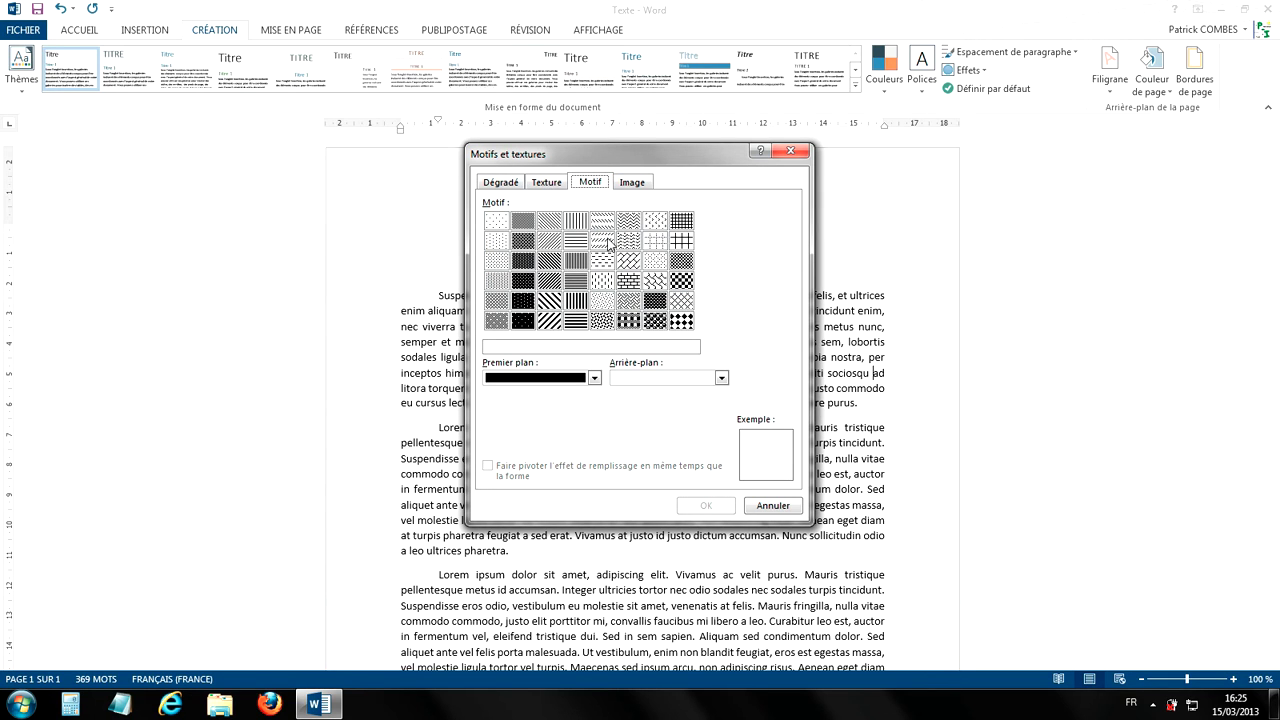
- Apply the picture IMG_0852 from the Florissimo 2010 folder as the page background and look over the page
click(630, 184)
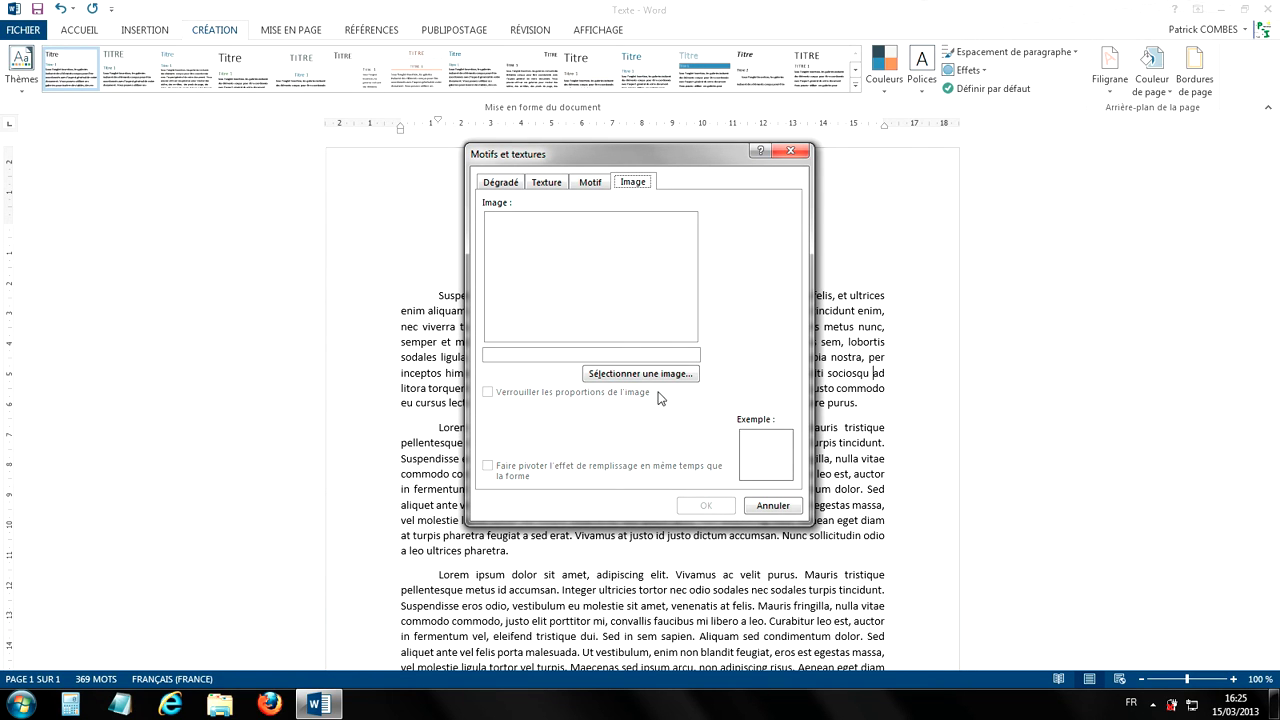
click(632, 374)
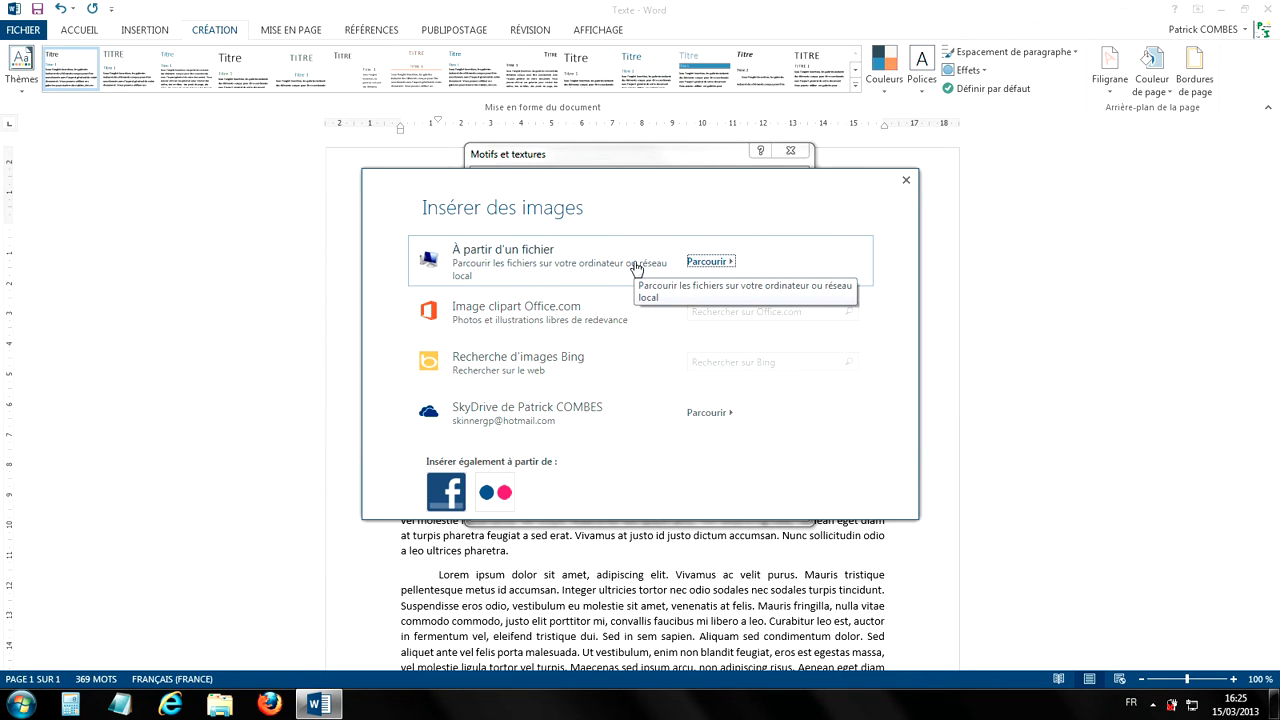
click(601, 264)
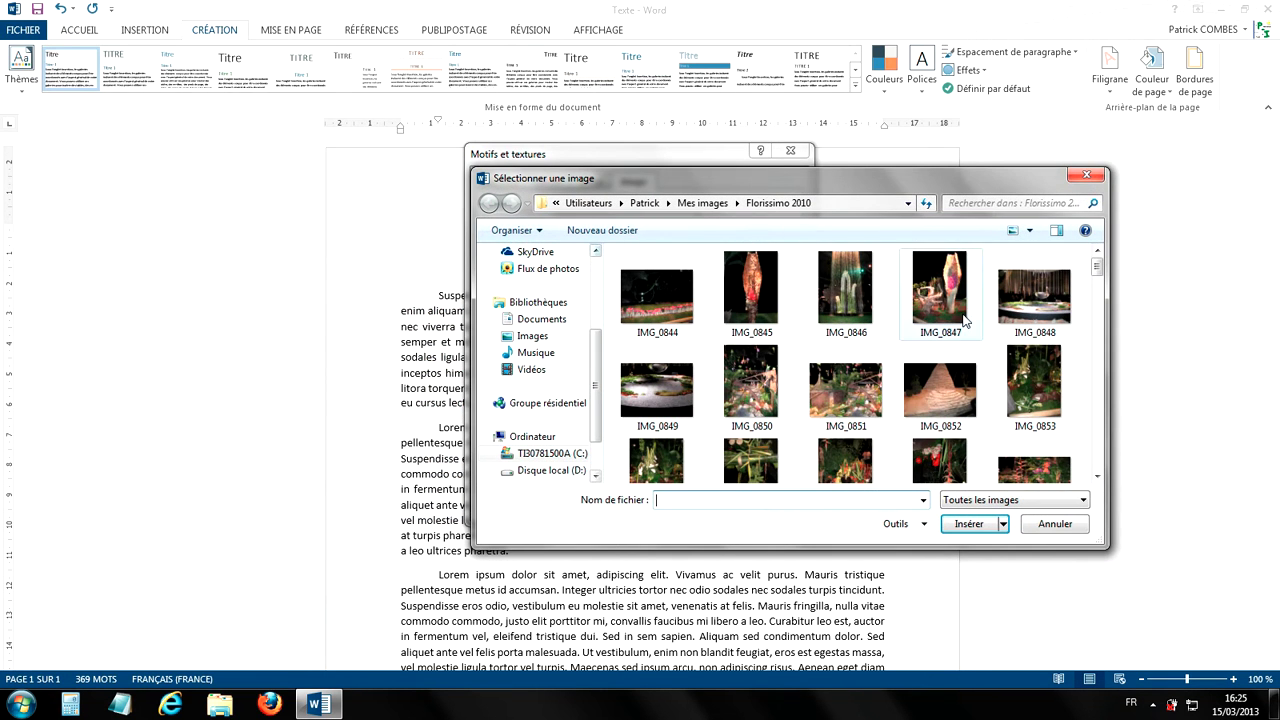
double_click(953, 387)
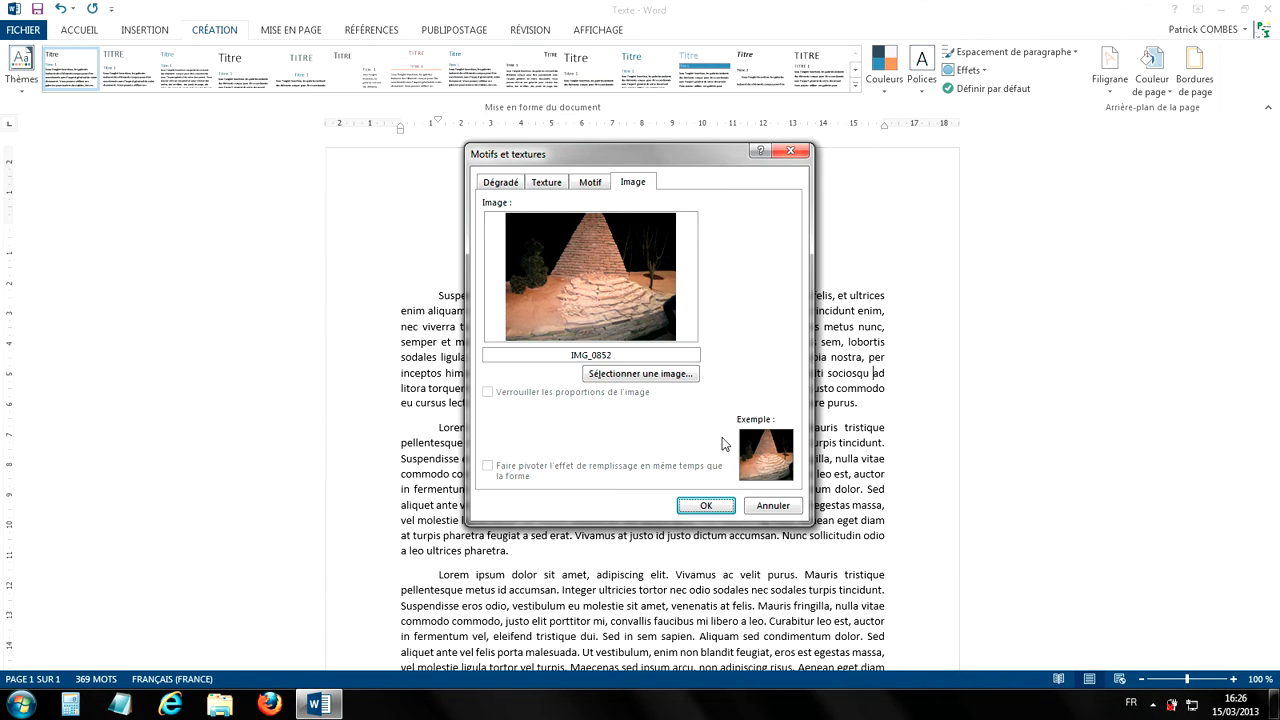
click(706, 506)
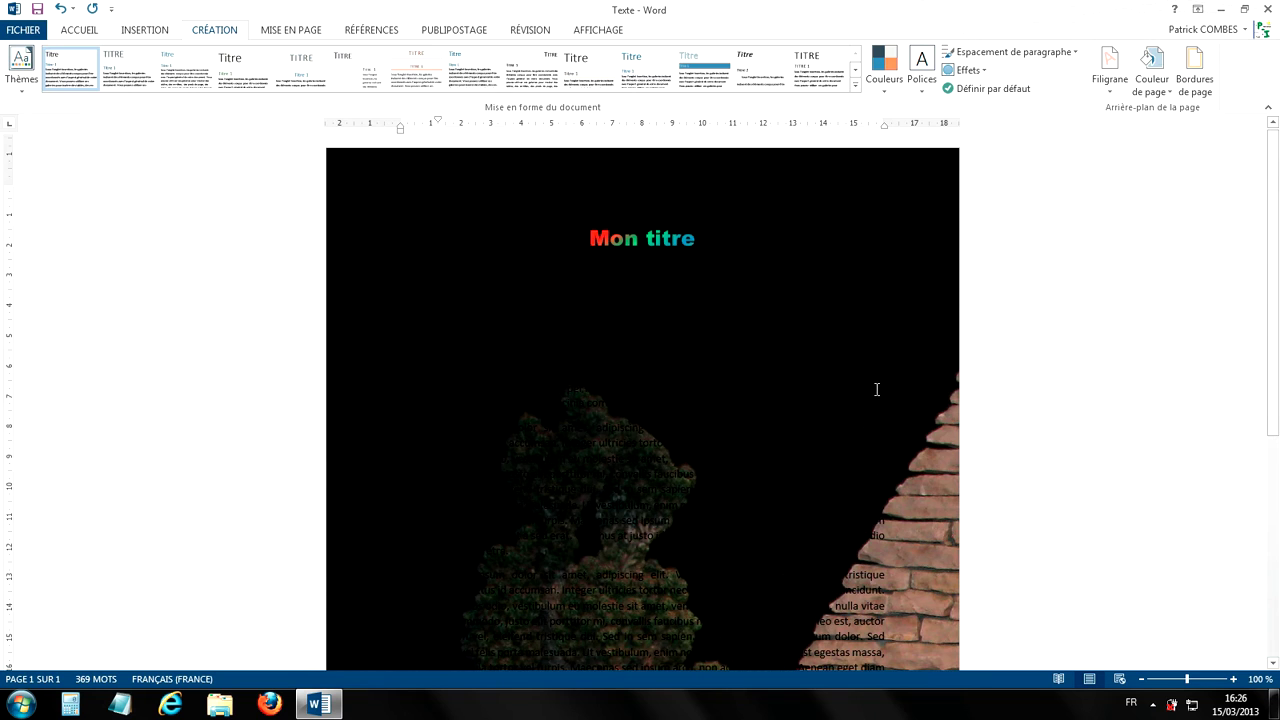
scroll(874, 389, down, 5)
scroll(857, 366, up, 3)
- Try a white font color on the first two body paragraphs without applying it
drag(411, 283, 848, 519)
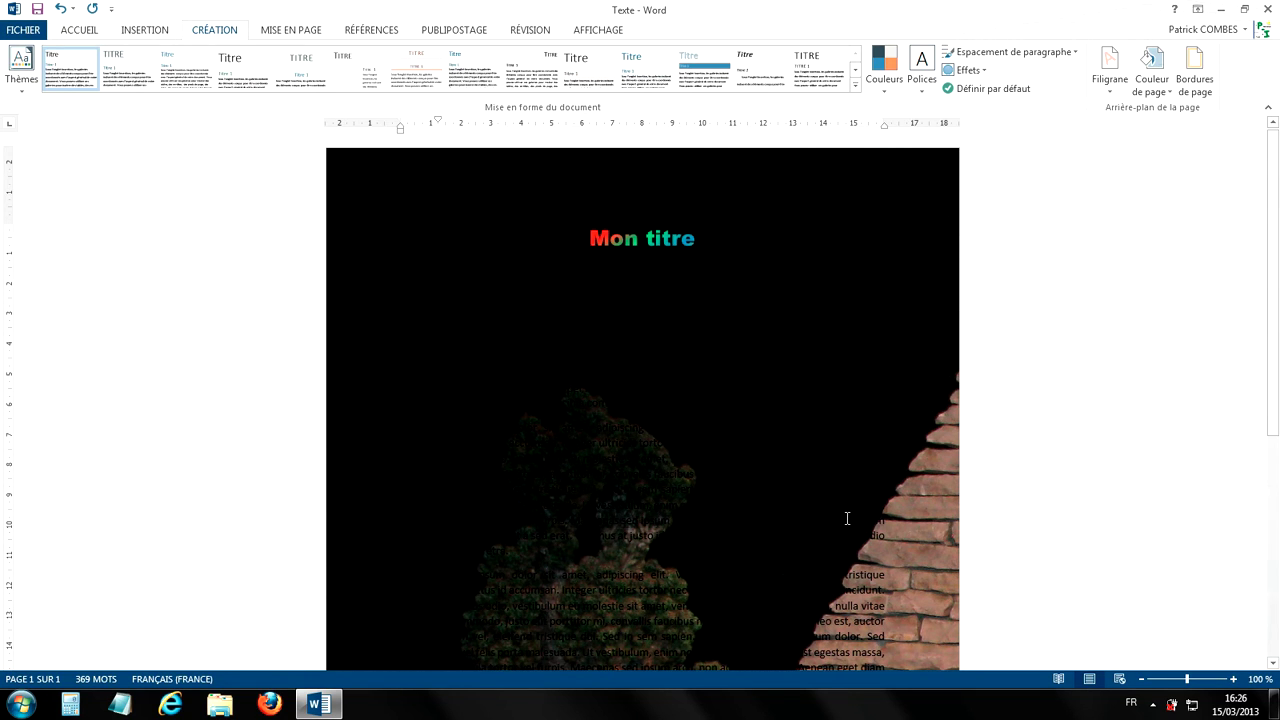
click(82, 34)
click(384, 84)
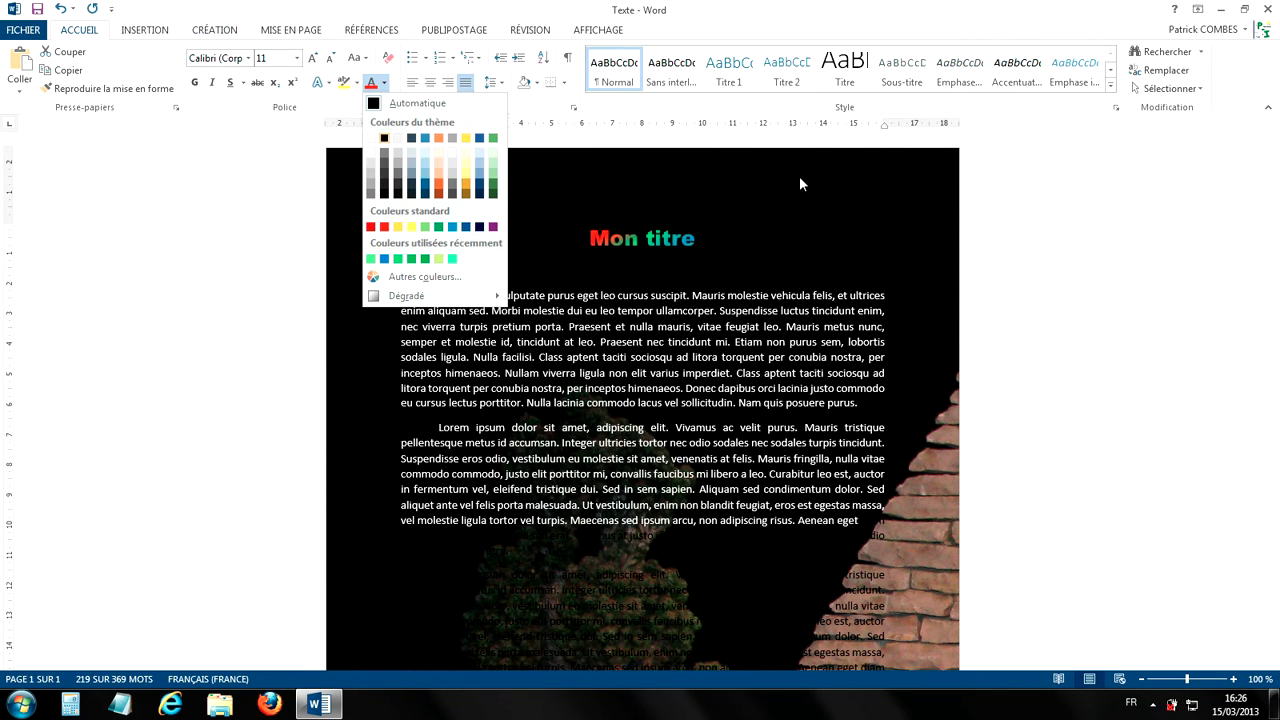
key(Escape)
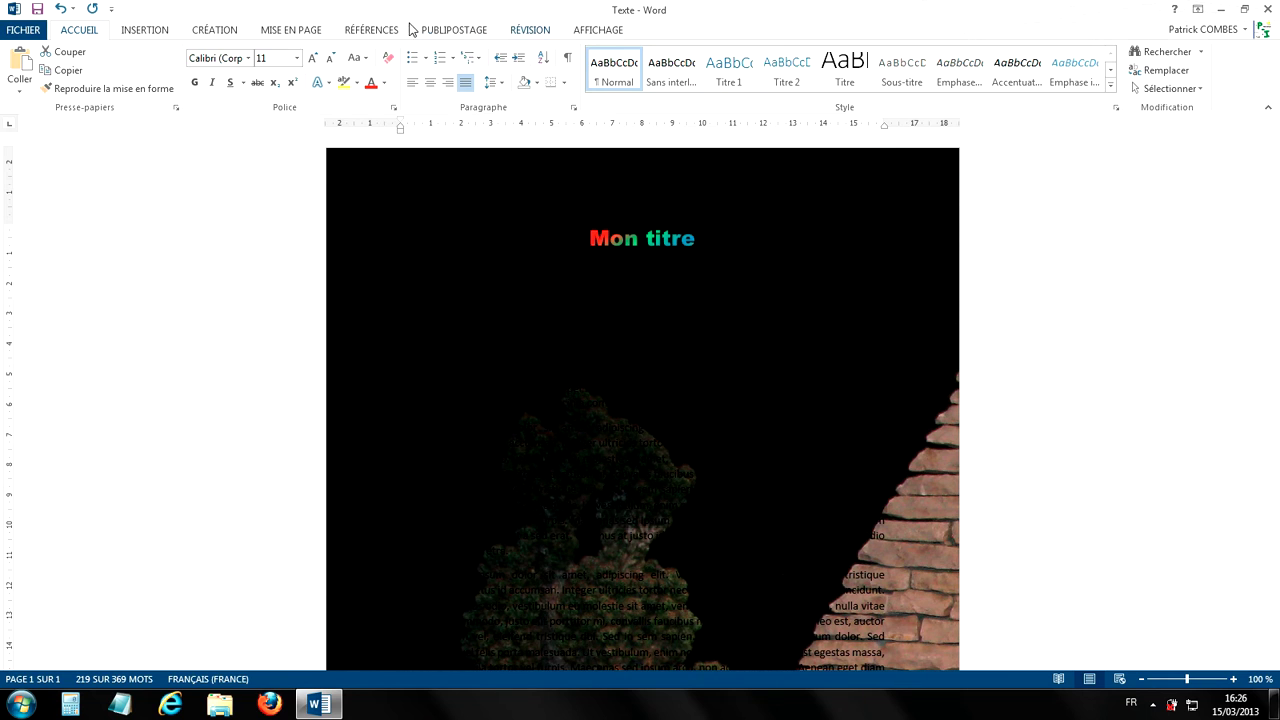
- Remove the picture from the page background with Aucune couleur and deselect the body text
click(230, 31)
click(1152, 80)
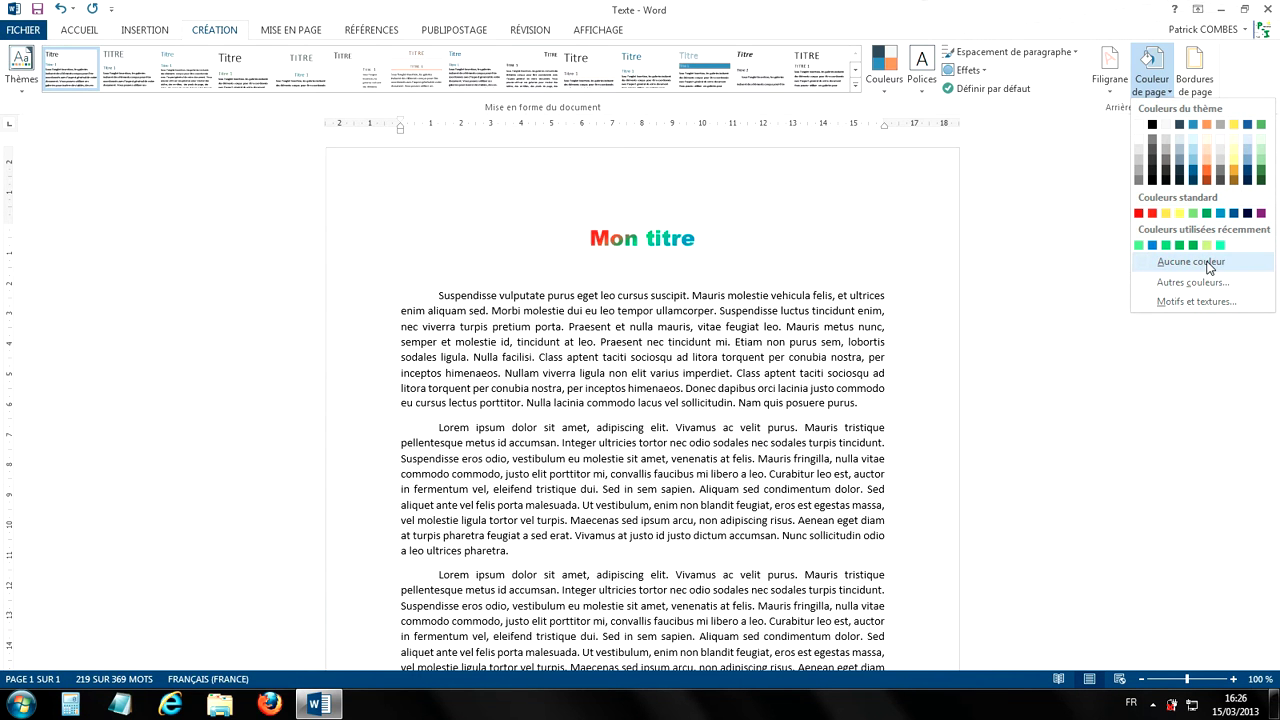
click(1209, 263)
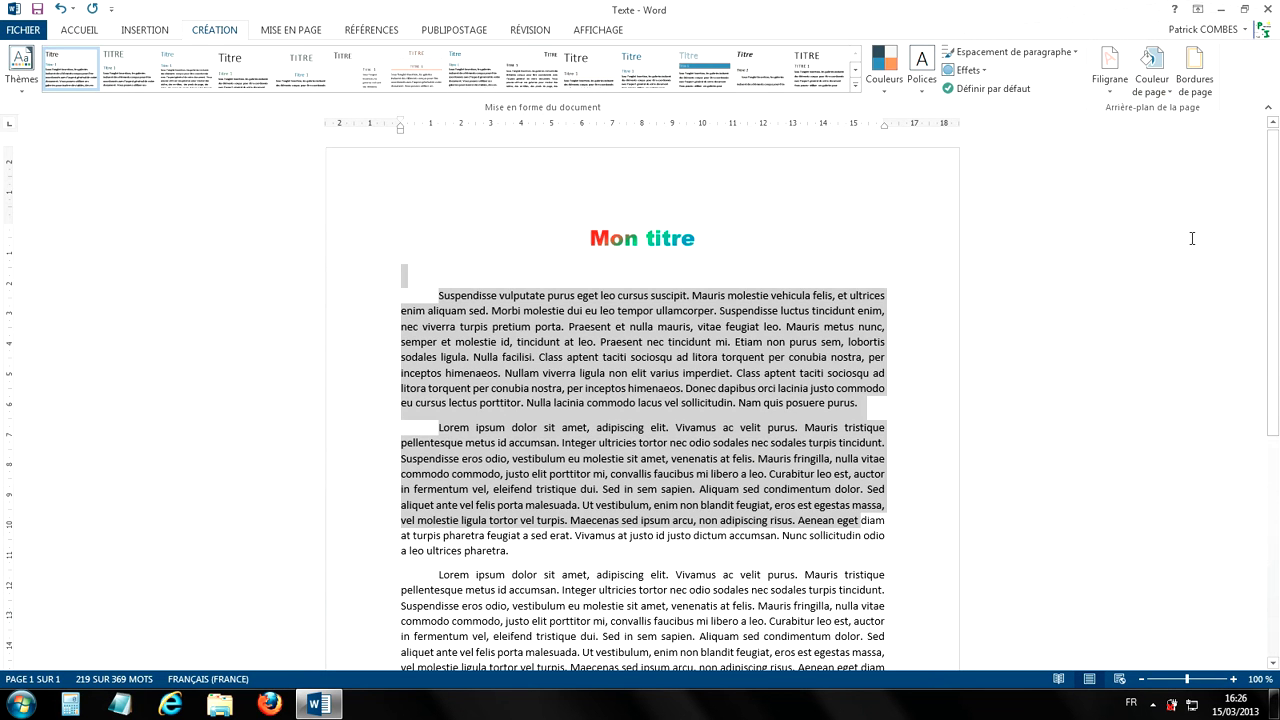
click(840, 252)
- Search the Office.com clip art for "montagne" as a page background image, browse the pictures, and return to the image sources
click(1152, 68)
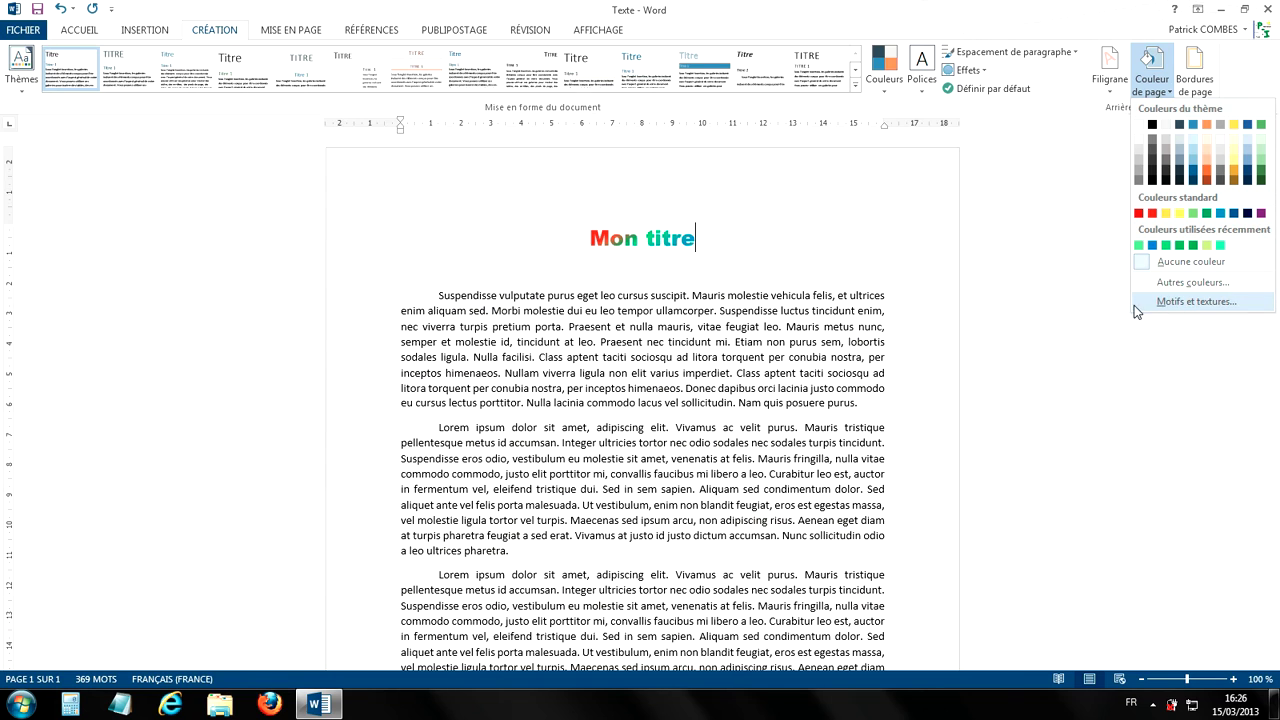
click(1166, 302)
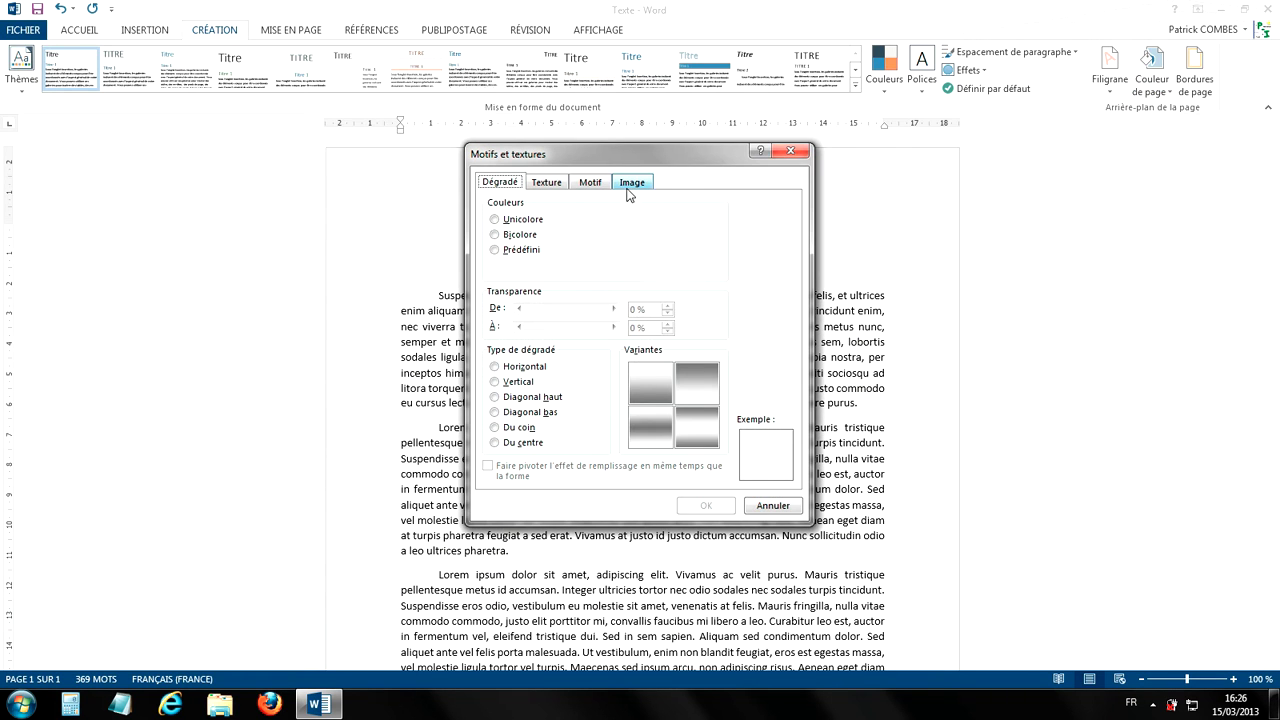
click(630, 188)
click(616, 384)
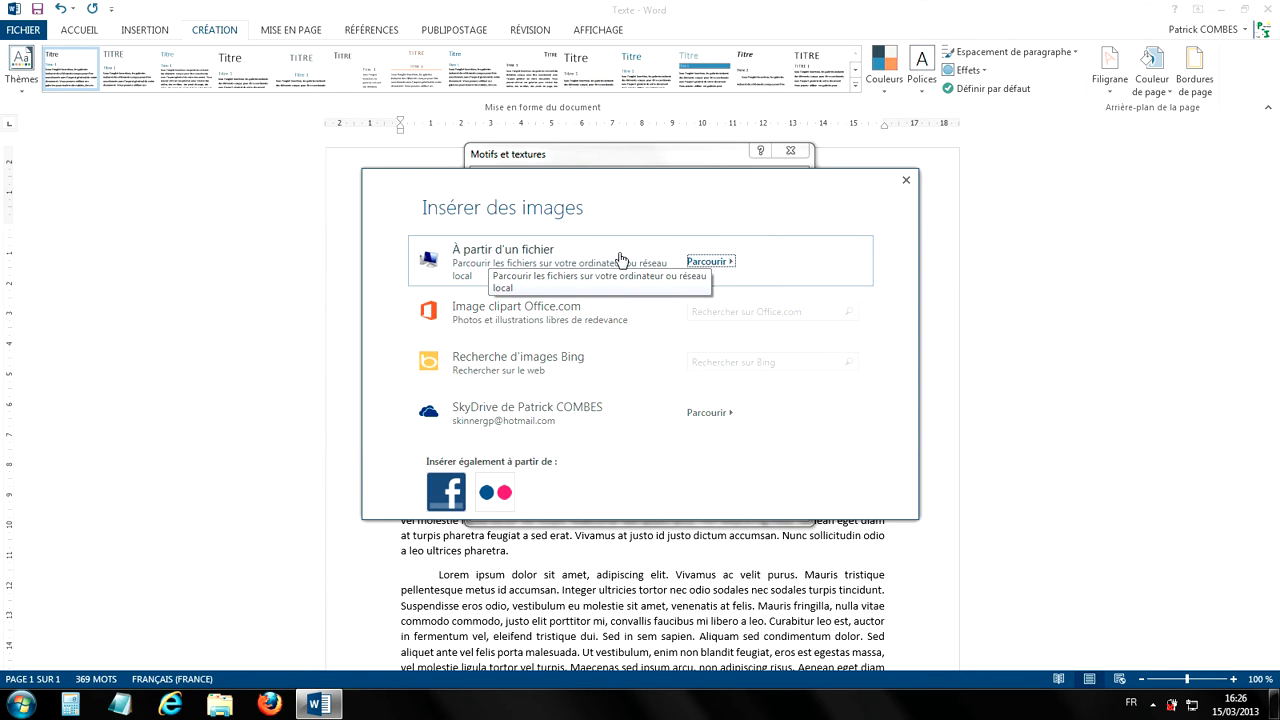
click(739, 314)
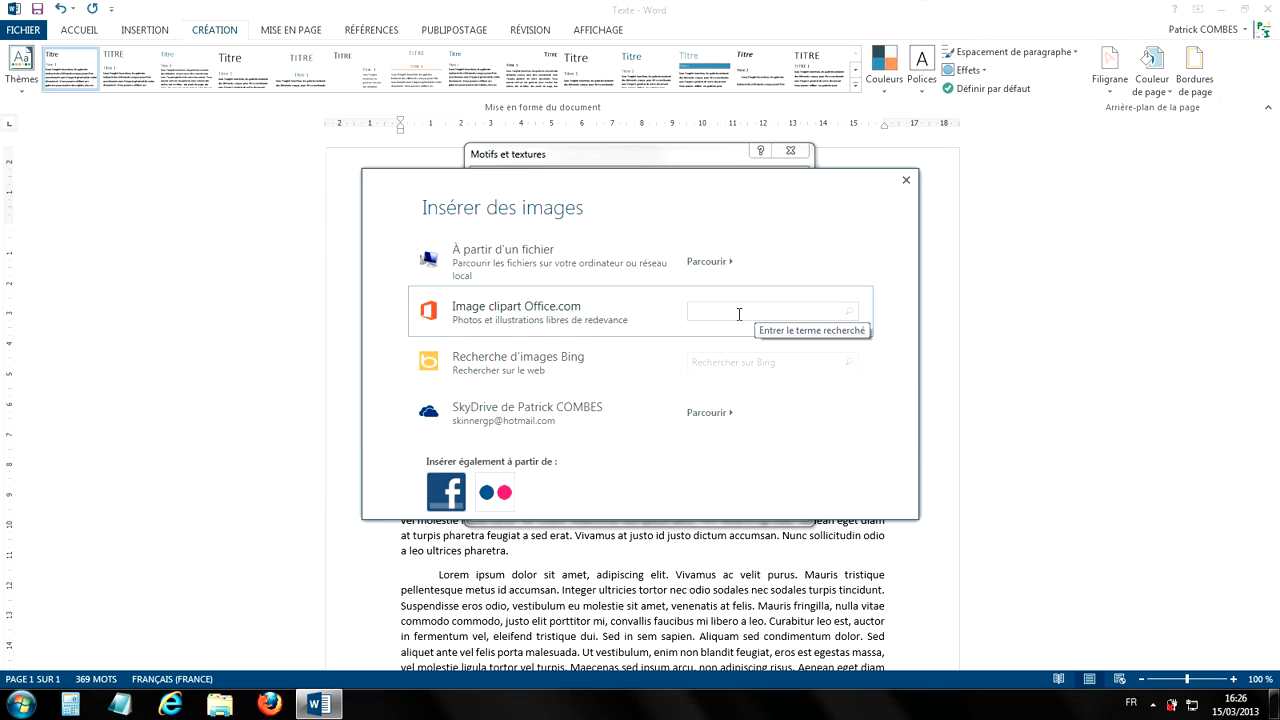
text(montagne)
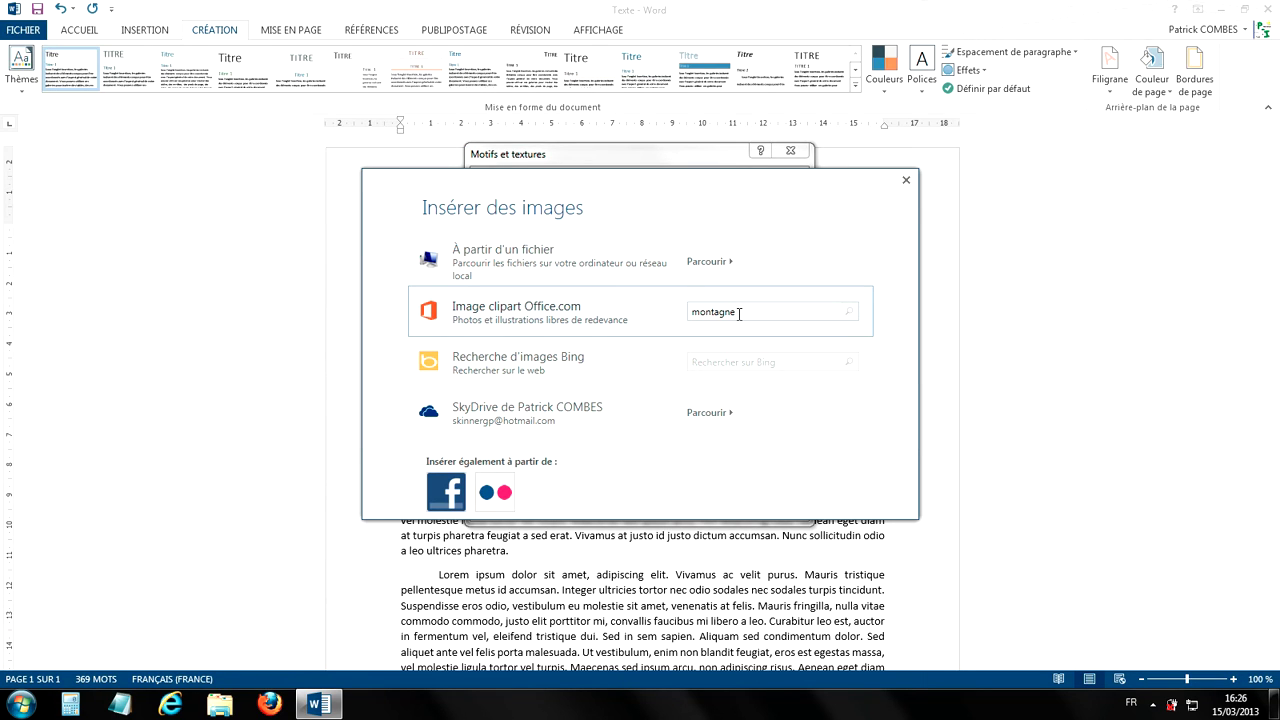
key(Return)
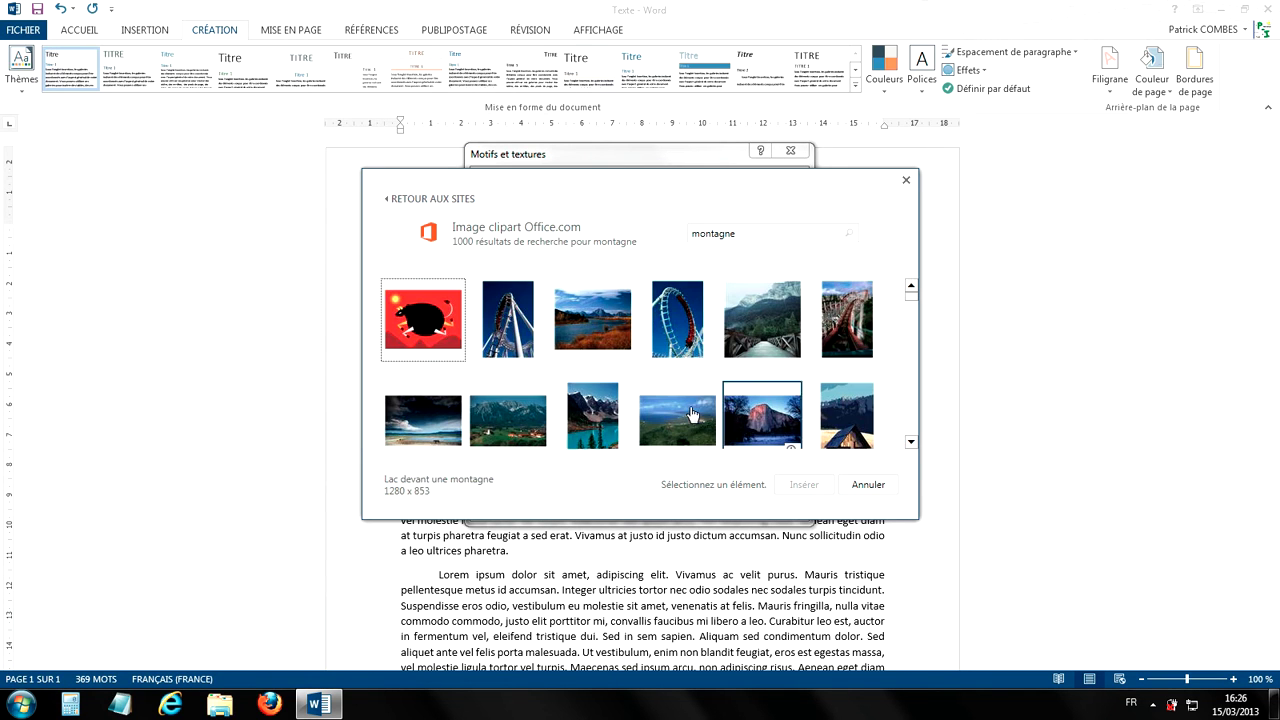
scroll(866, 312, down, 10)
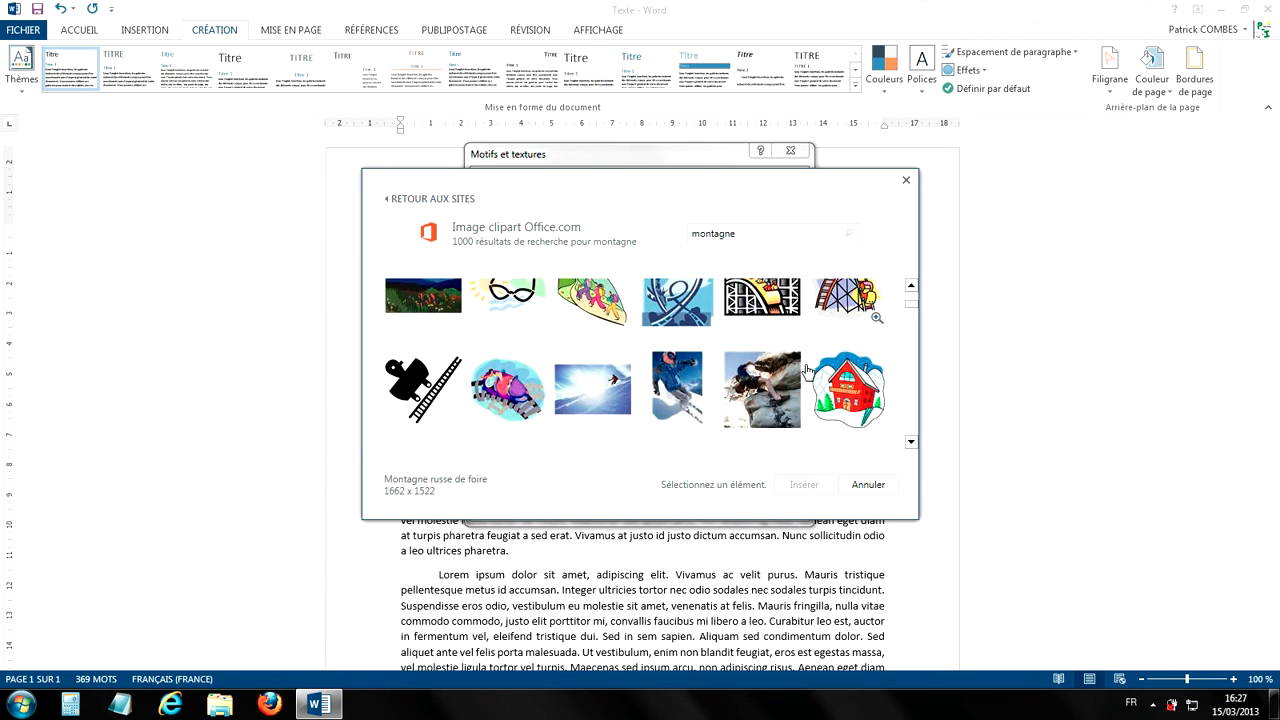
scroll(670, 381, down, 6)
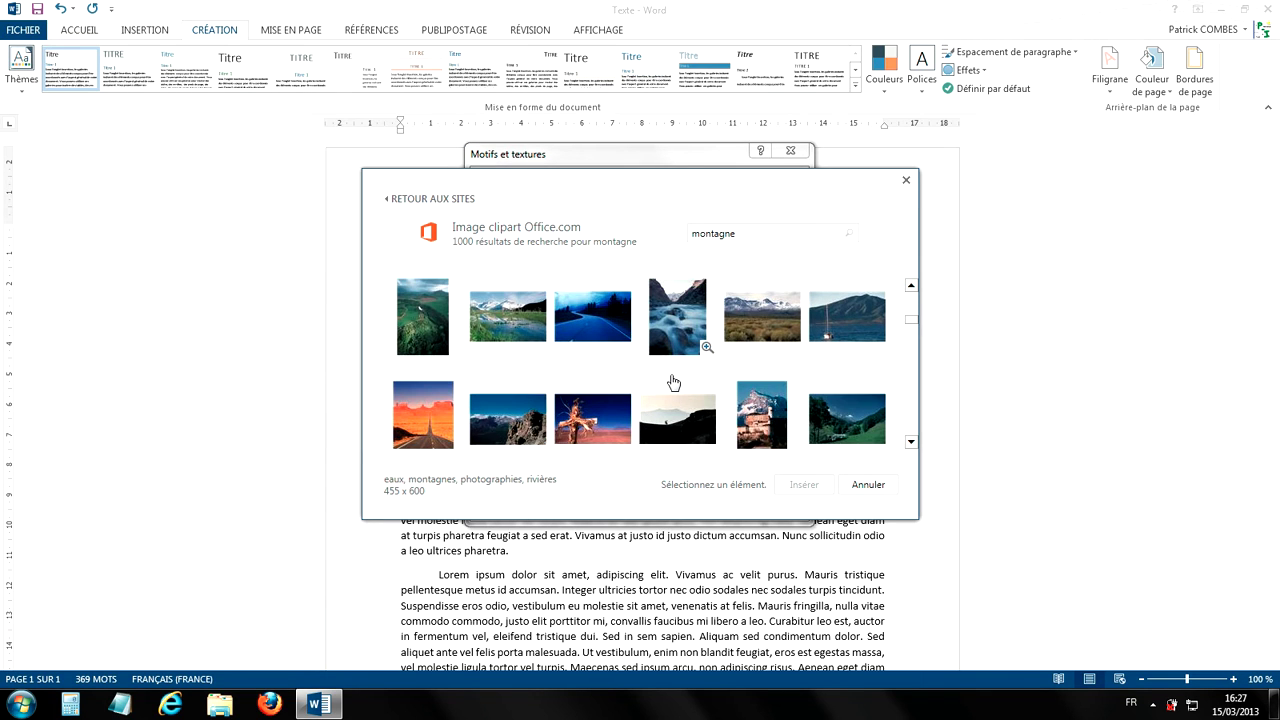
scroll(910, 323, up, 5)
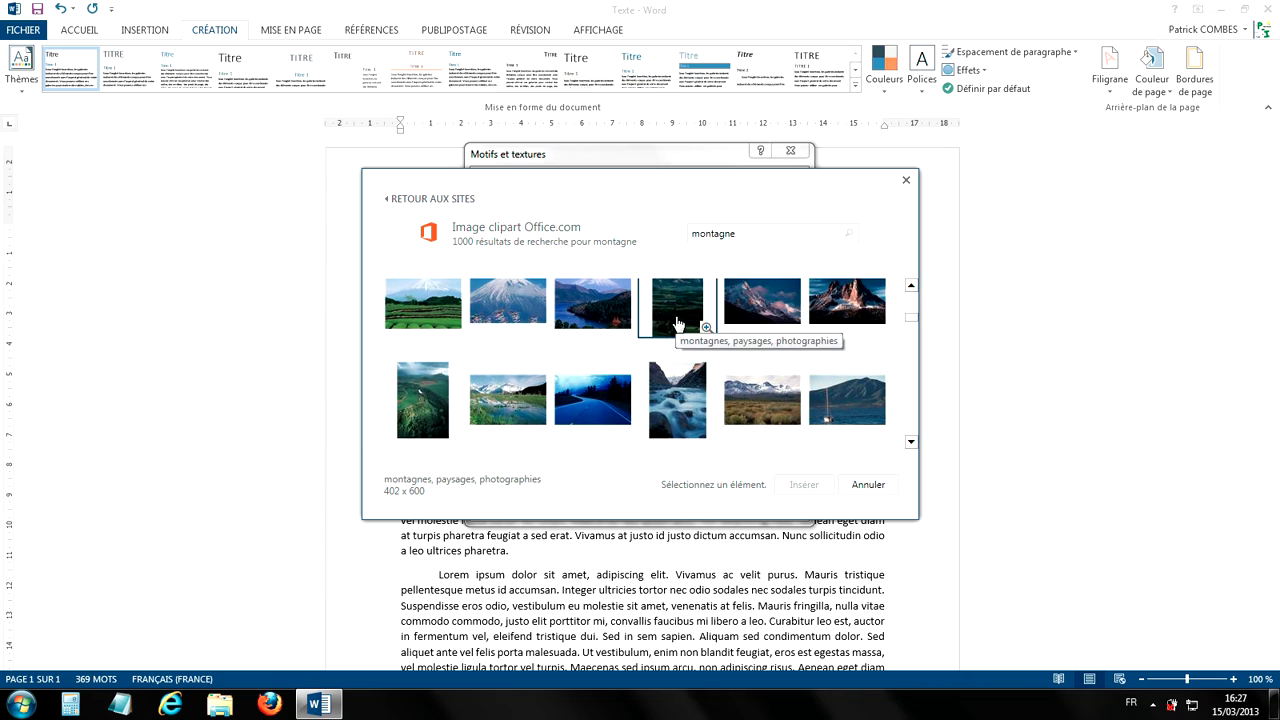
click(860, 486)
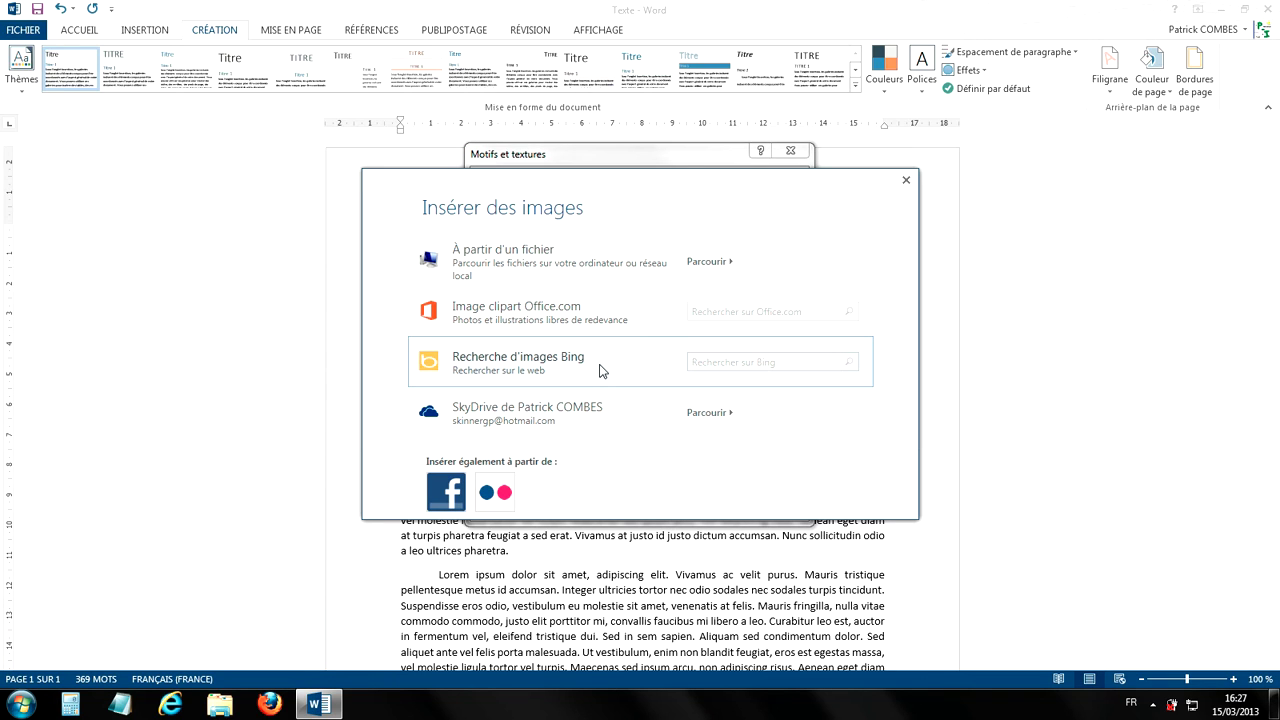
- Search Bing images for "montagne" and return to the image sources without inserting a picture
click(743, 360)
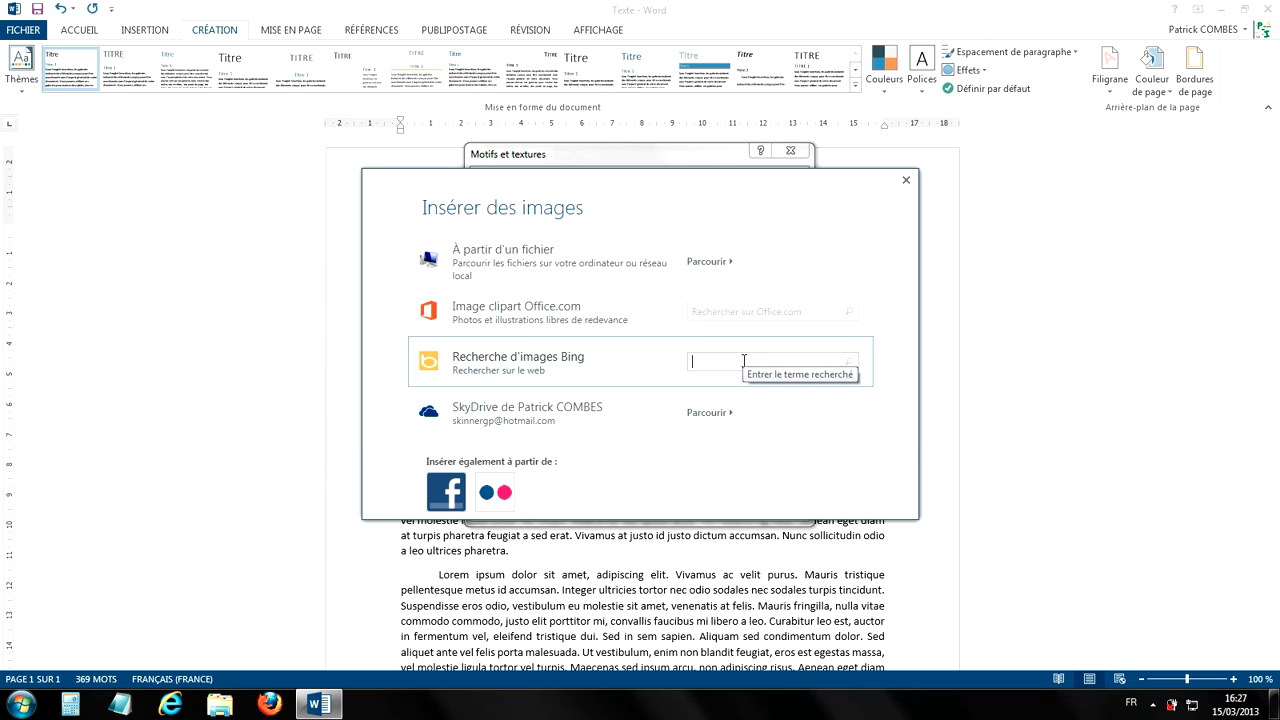
text(montagne)
key(Return)
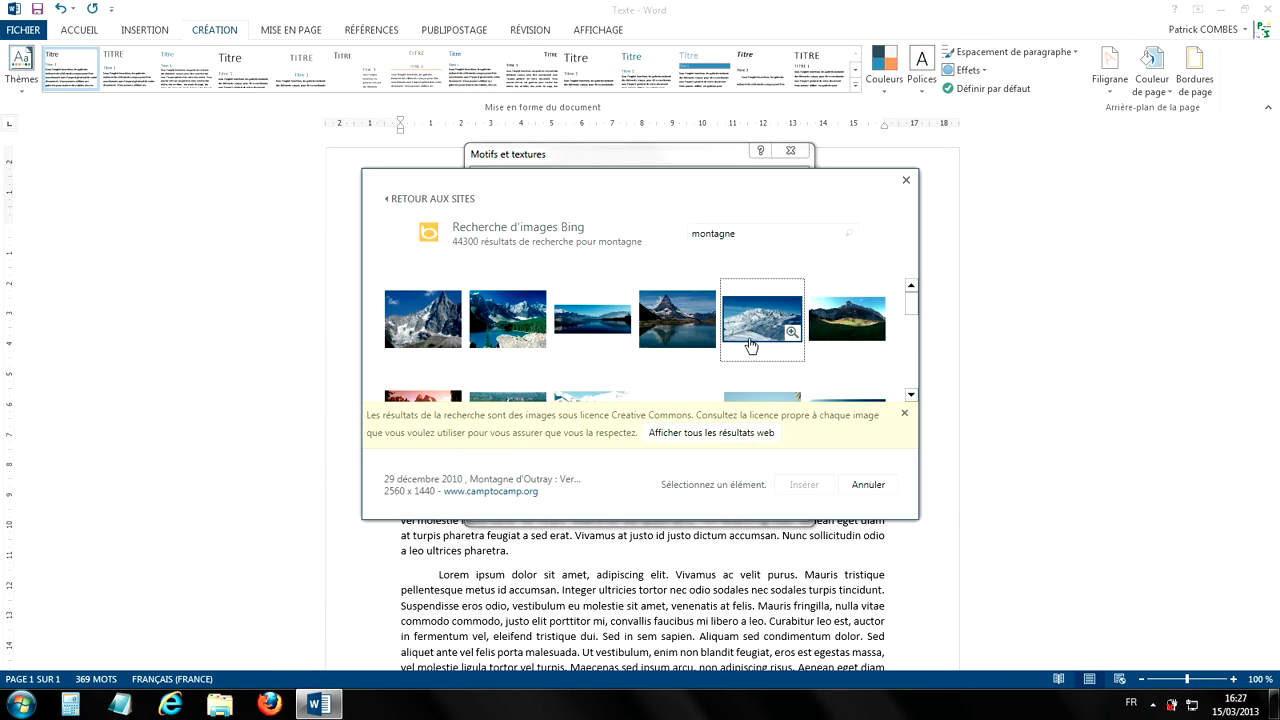
click(890, 486)
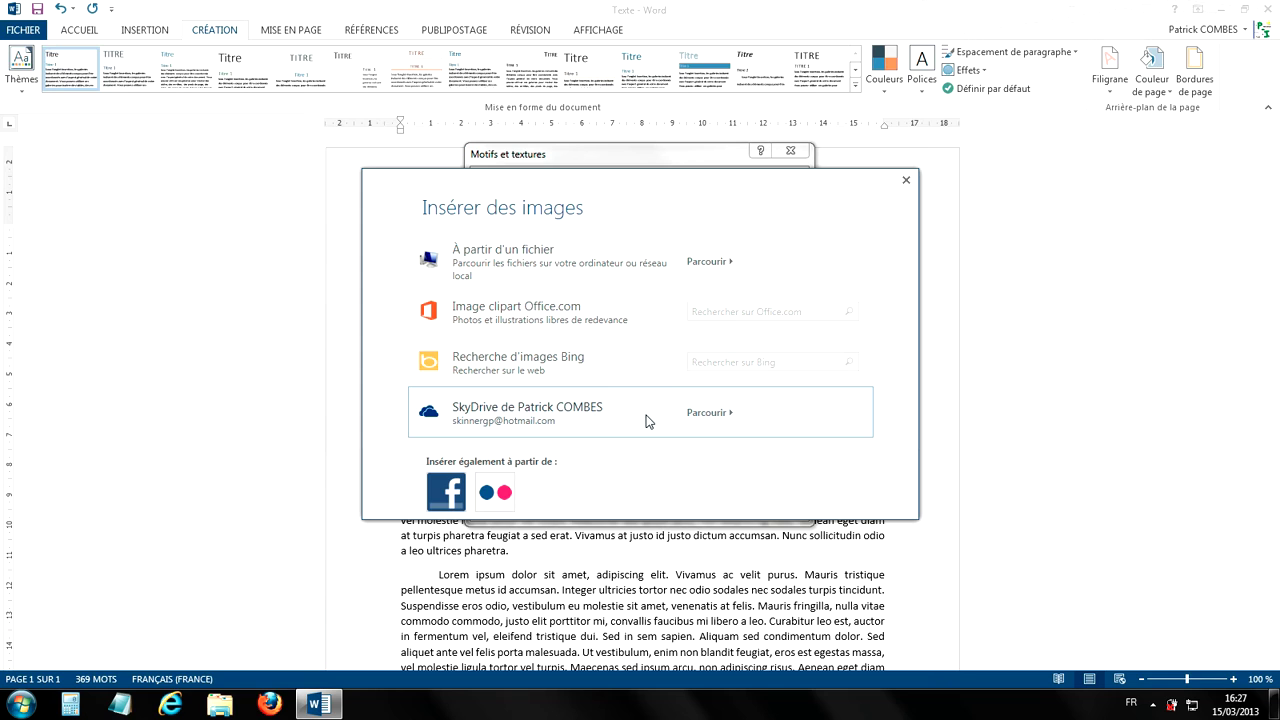
- View the pictures in the SkyDrive Images folder, and close the image and fill settings without choosing one
click(601, 418)
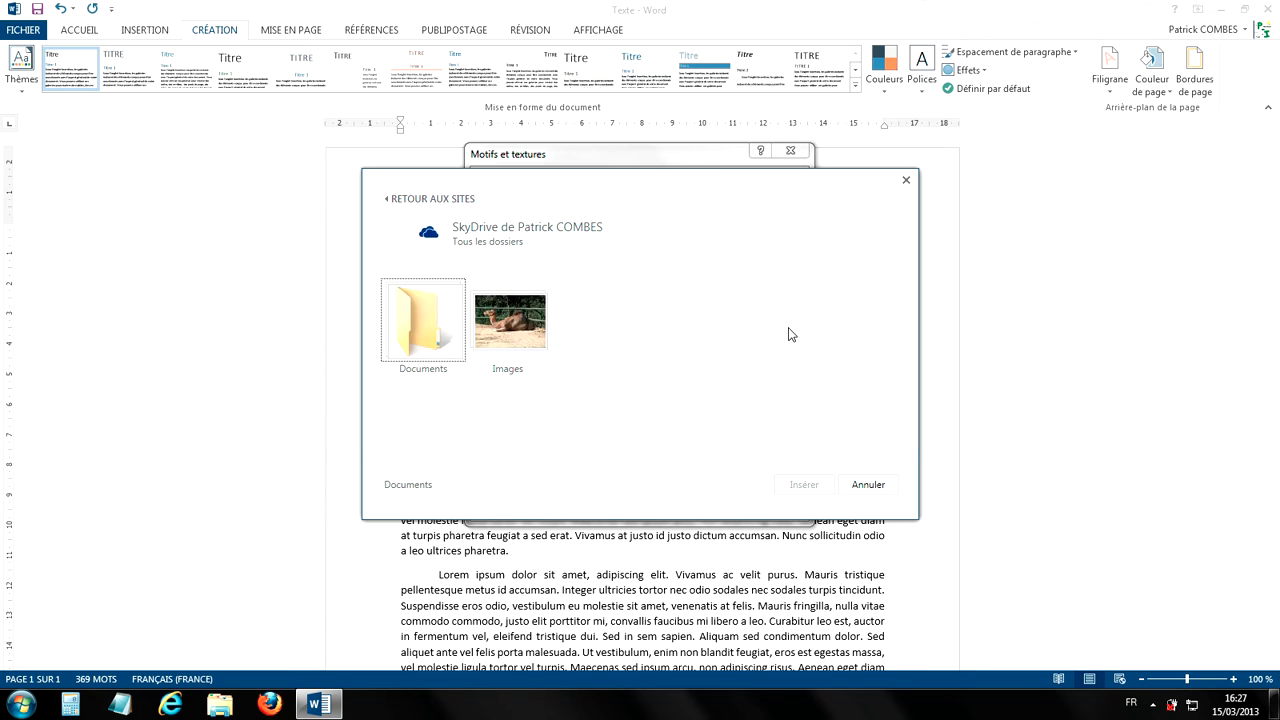
click(510, 320)
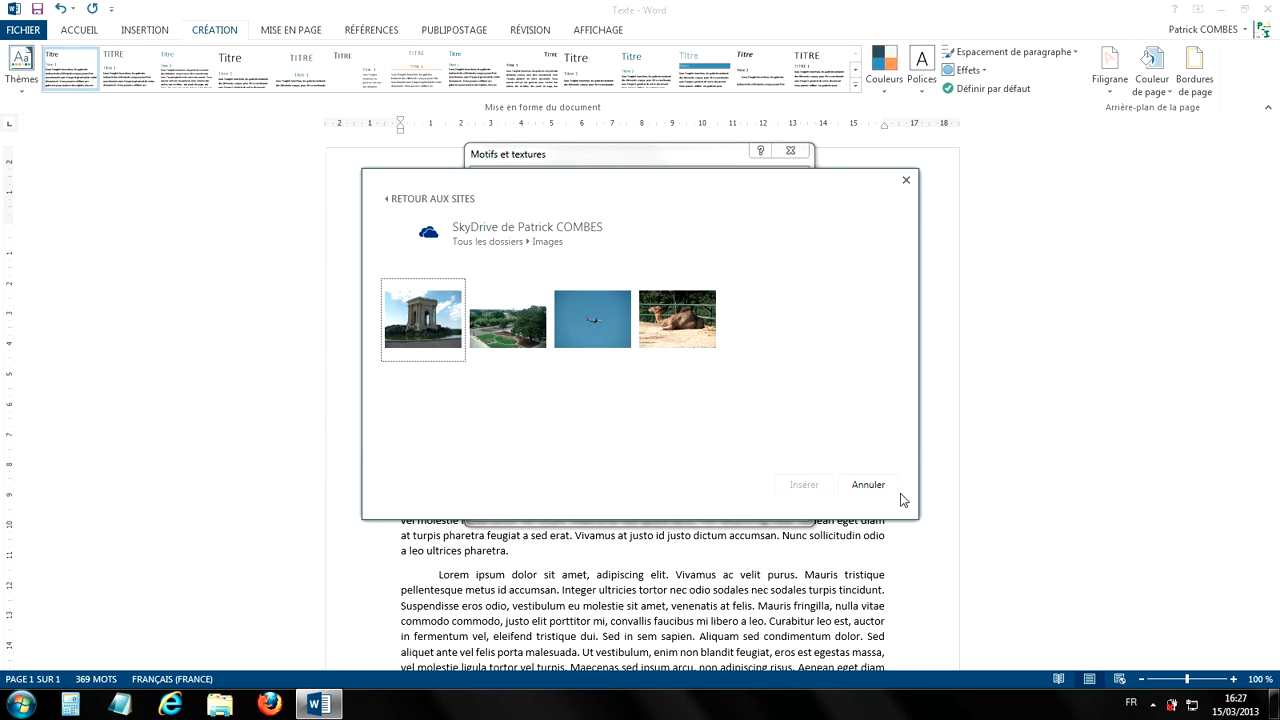
click(868, 485)
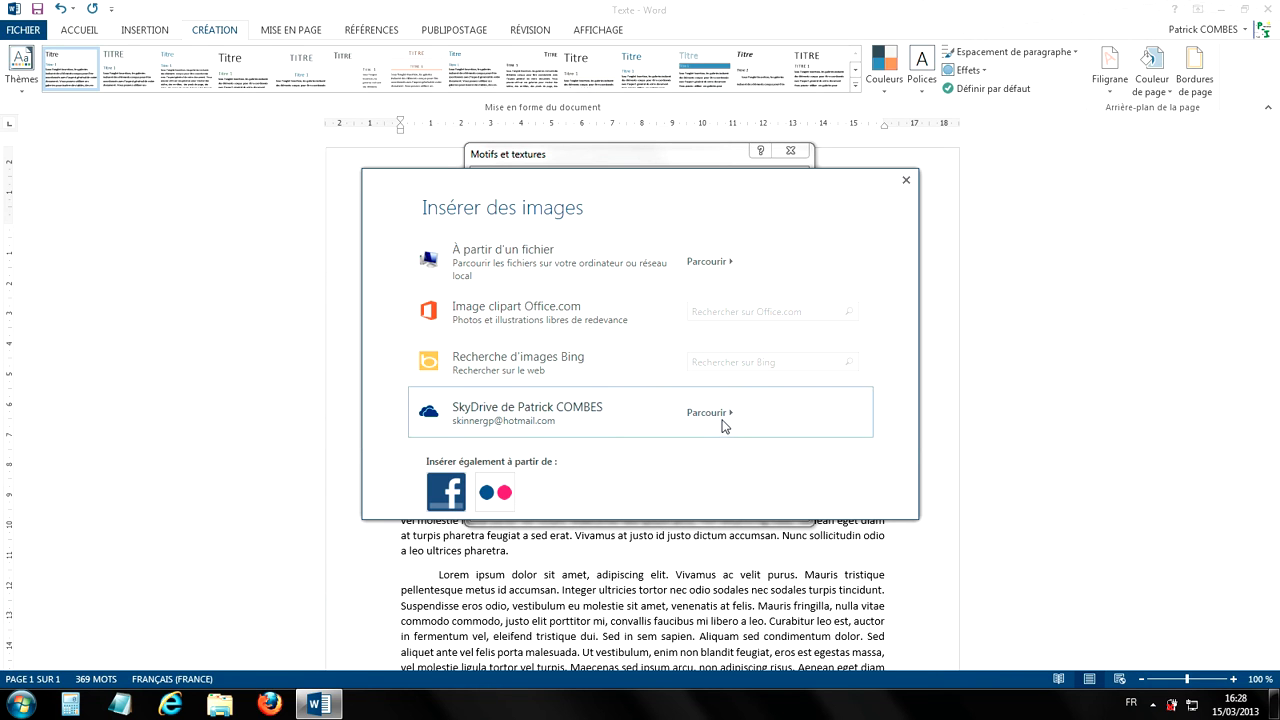
click(906, 181)
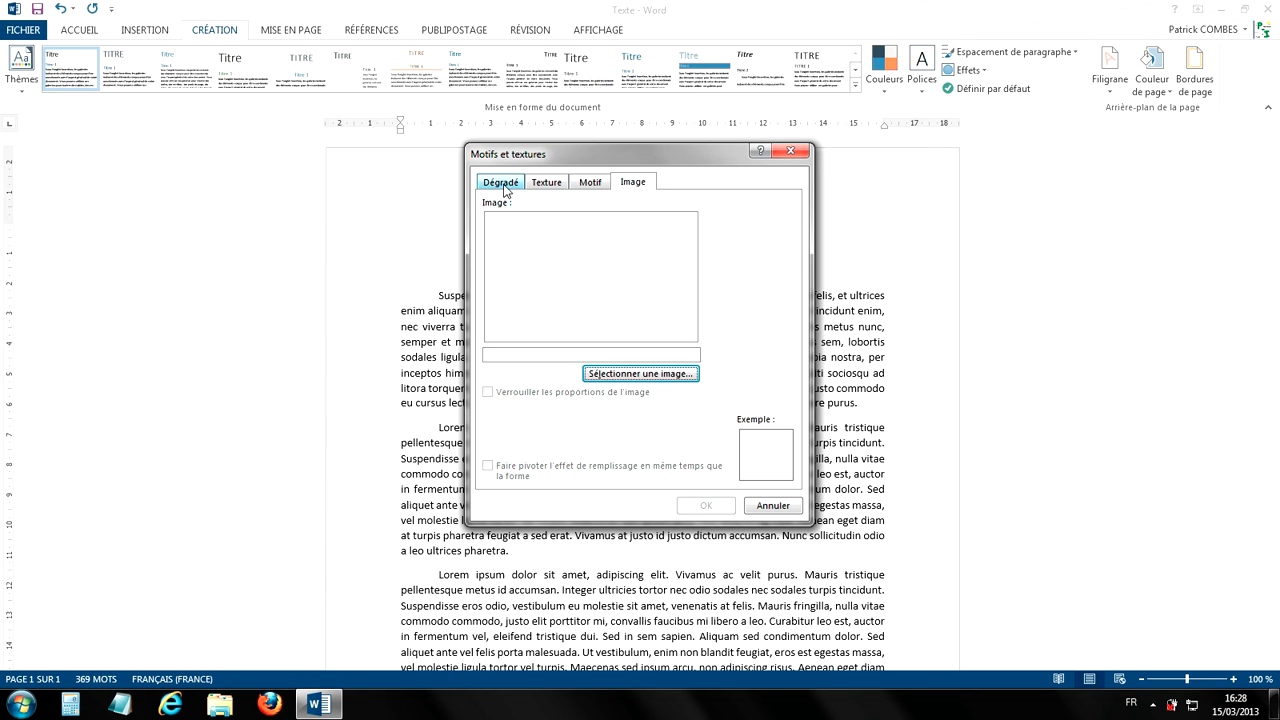
click(790, 508)
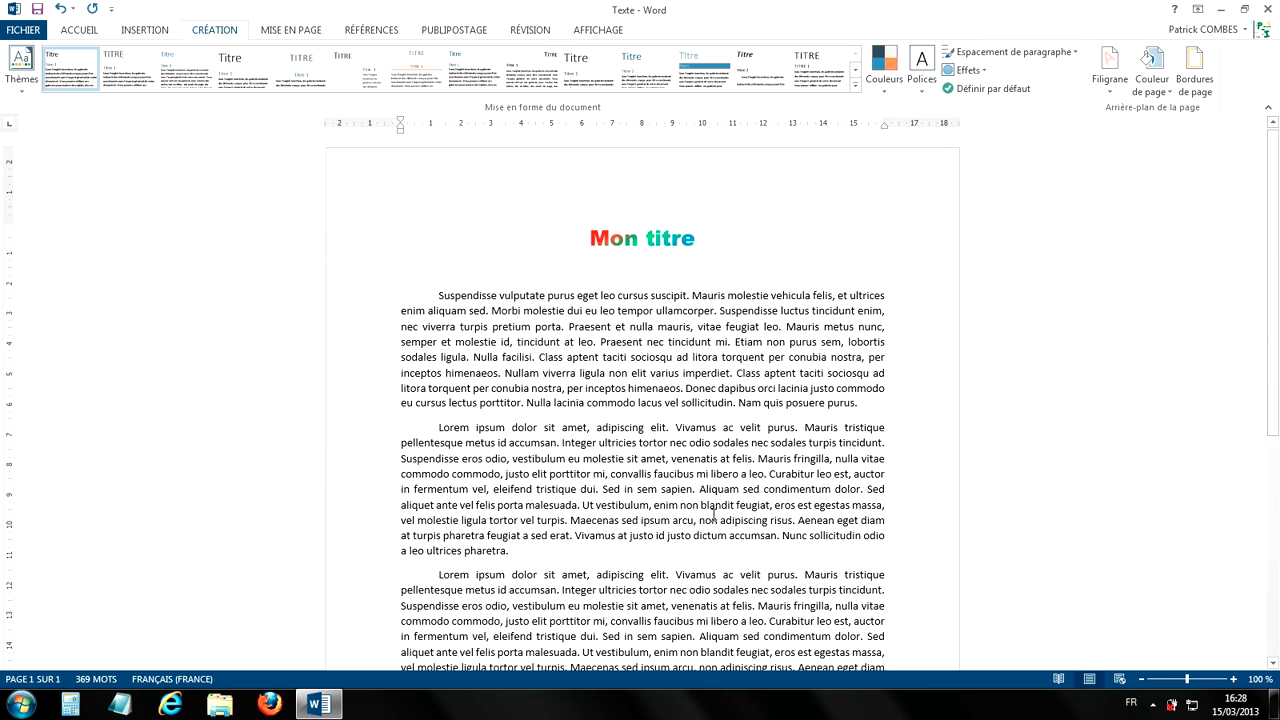
- Set the page color to the light yellow-green among the recently used colors
click(1162, 88)
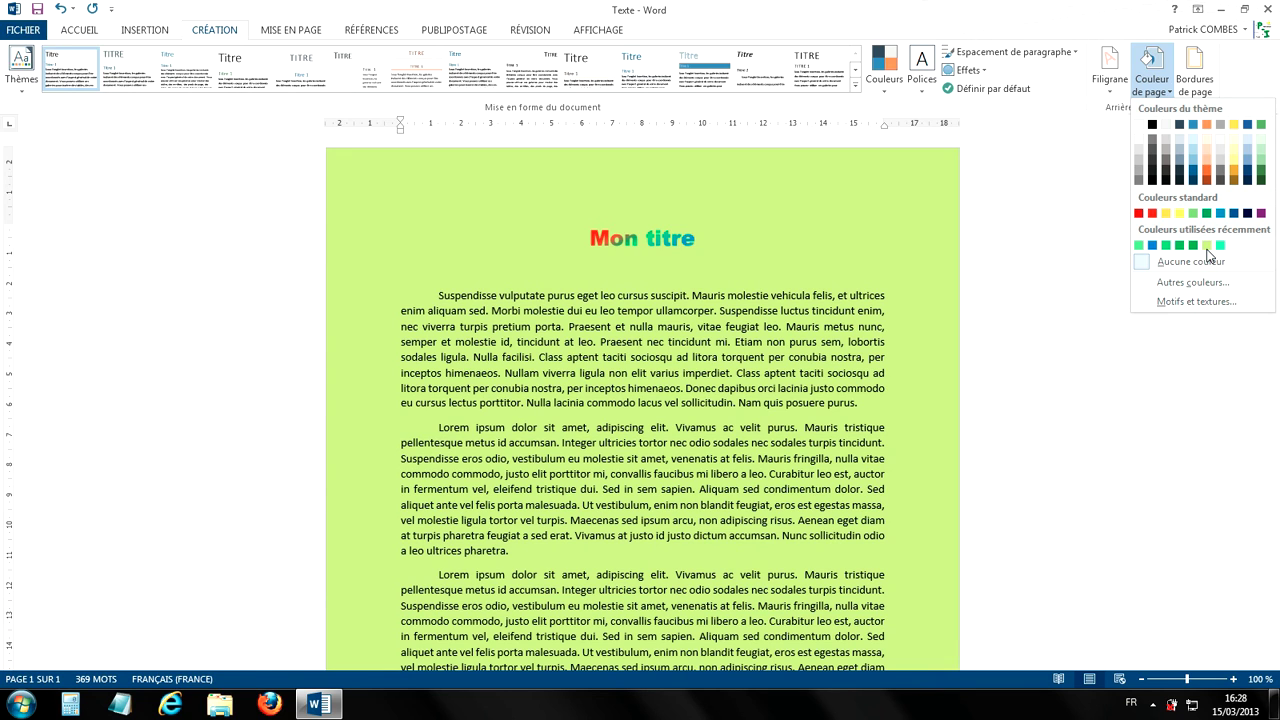
click(1208, 247)
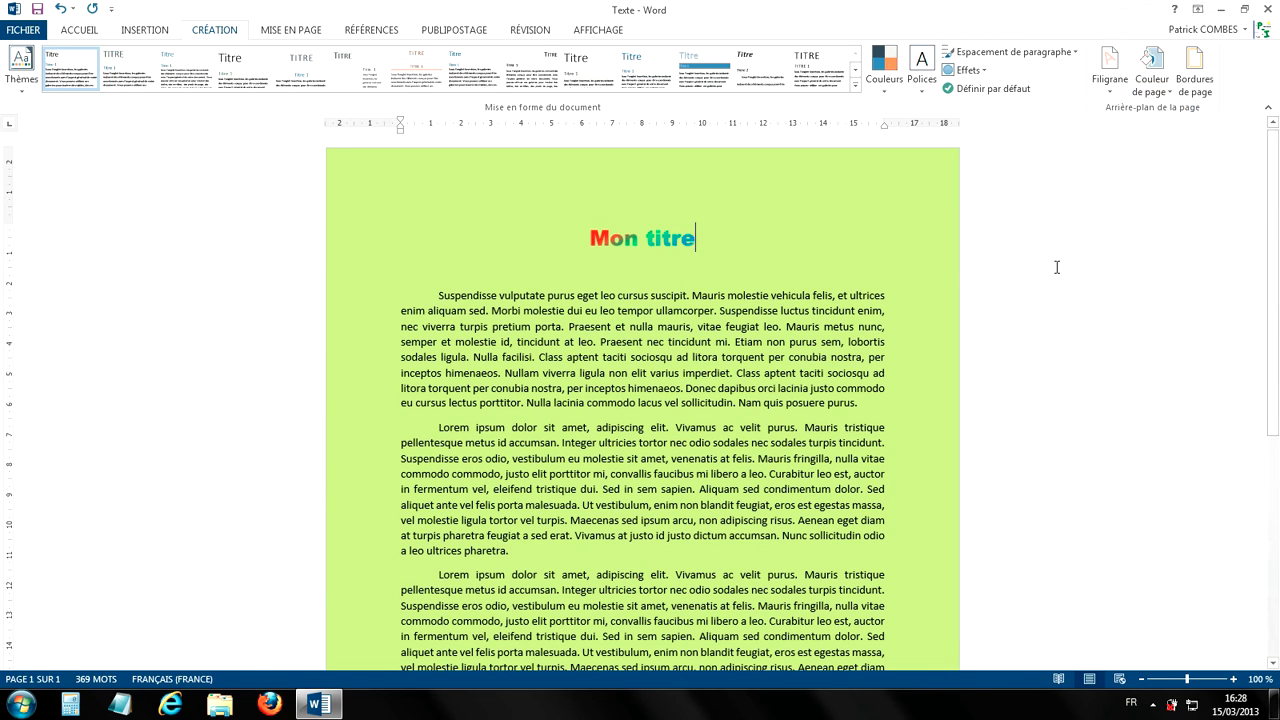